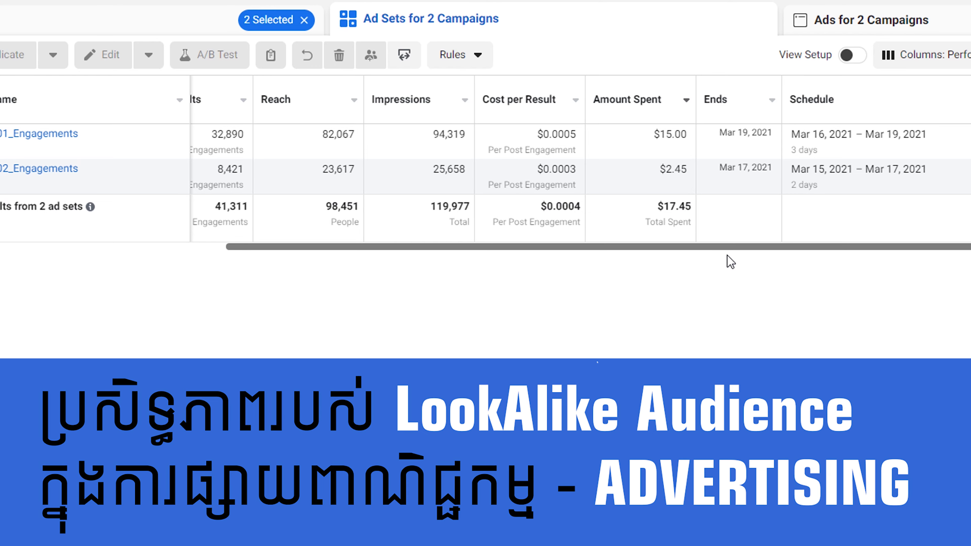
- Open the column customization settings for the ad sets performance table
scroll(732, 258, "right", 5)
left_click_drag(956, 248, 766, 262)
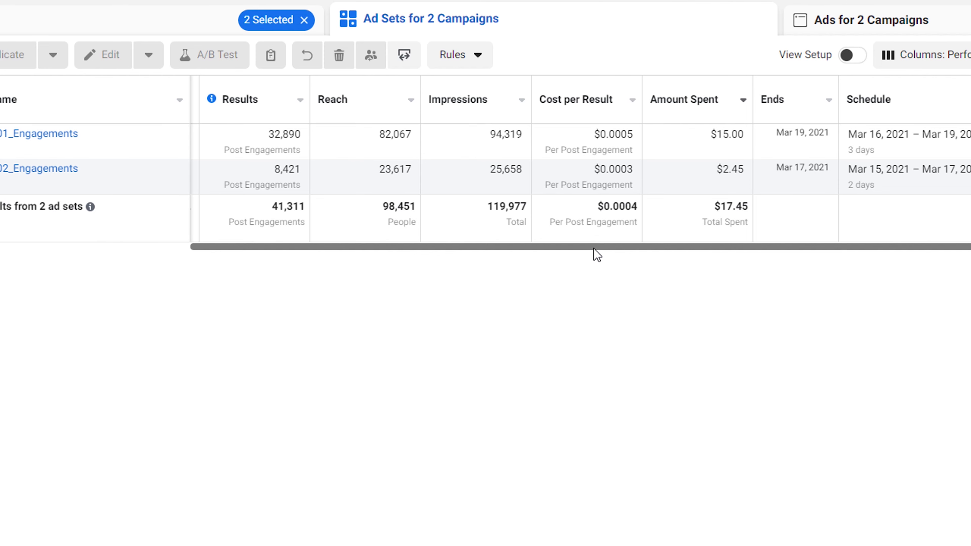
left_click_drag(593, 248, 611, 249)
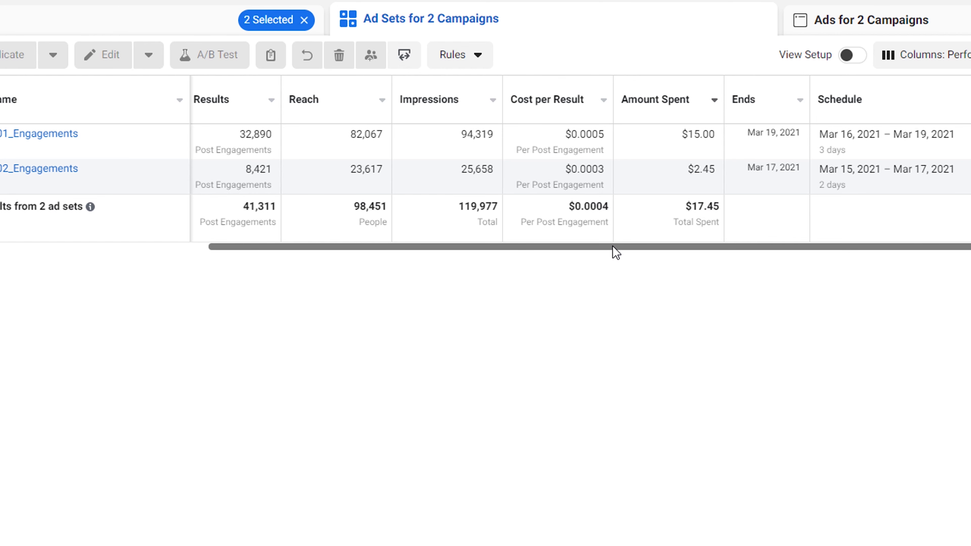
left_click_drag(615, 252, 783, 248)
left_click(955, 55)
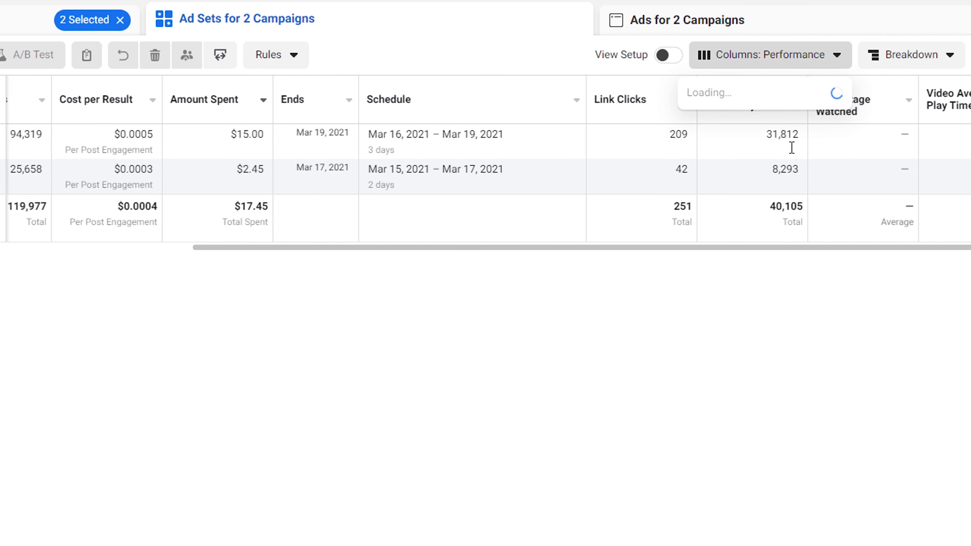
left_click(728, 423)
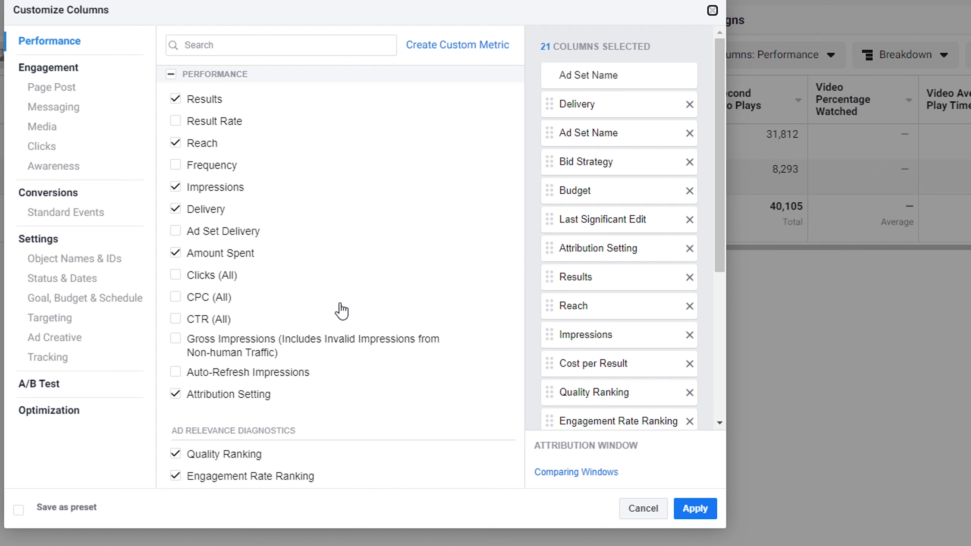
- Add the Video Plays at 25%, 50%, 75%, 95% and 100% columns, remove 3-Second Video Plays, and apply the column changes
scroll(347, 318, "down", 10)
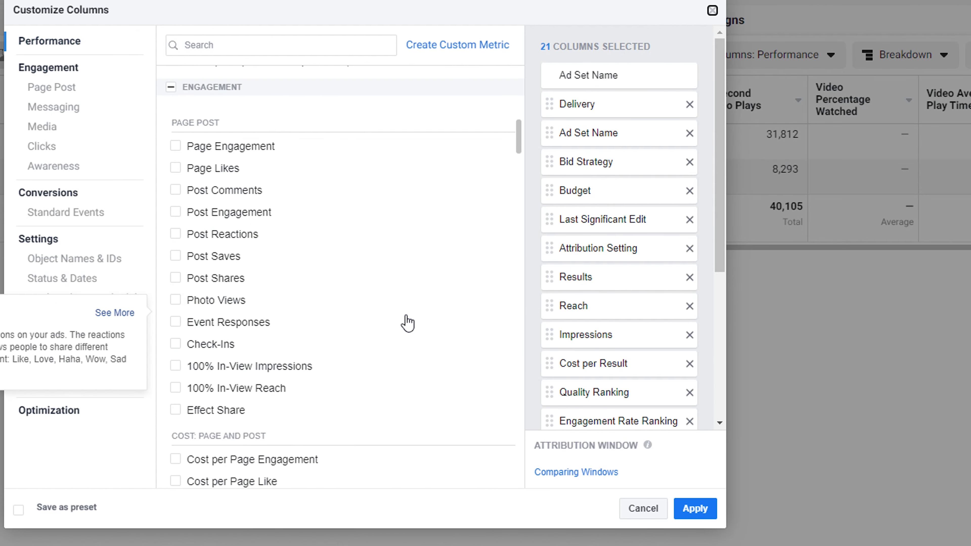
scroll(346, 268, "down", 10)
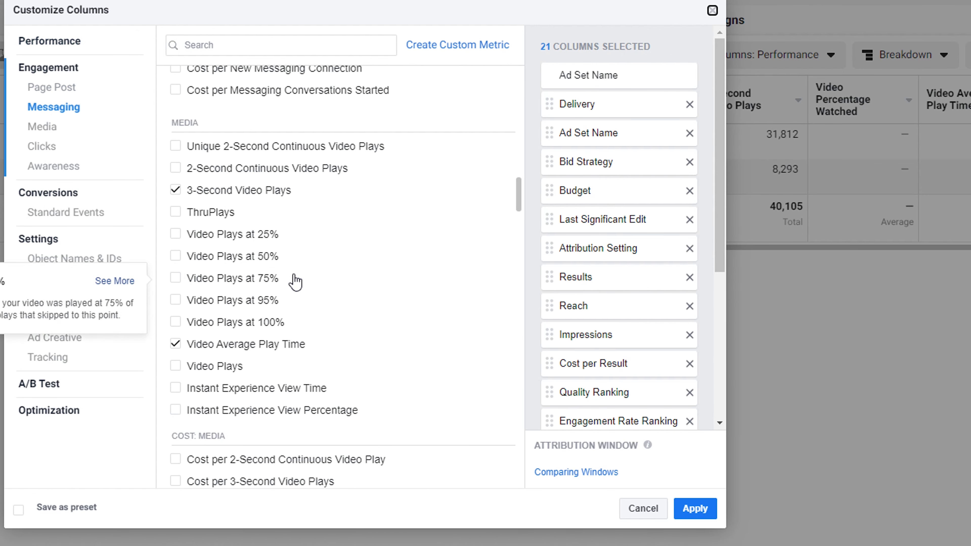
left_click(176, 256)
left_click(176, 278)
left_click(178, 300)
left_click(179, 322)
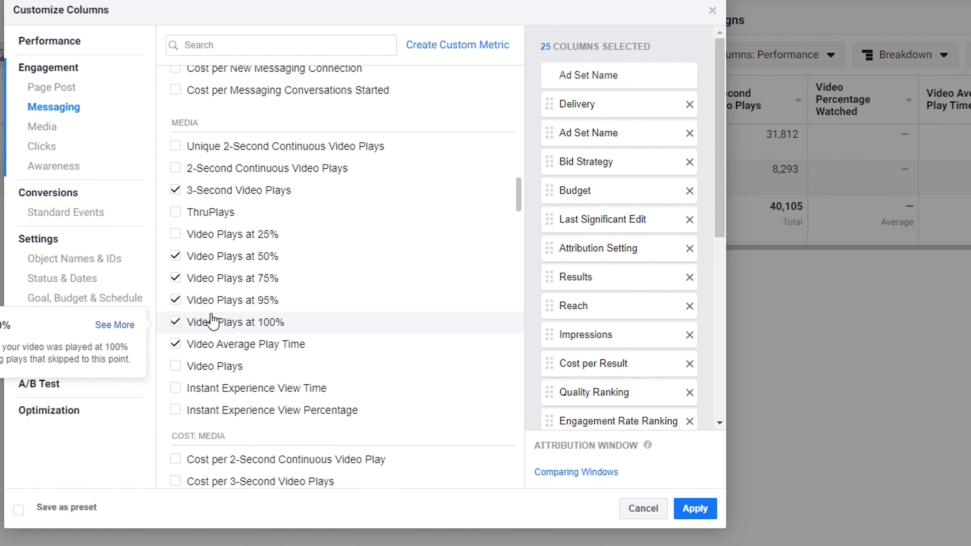
left_click(175, 234)
left_click(177, 190)
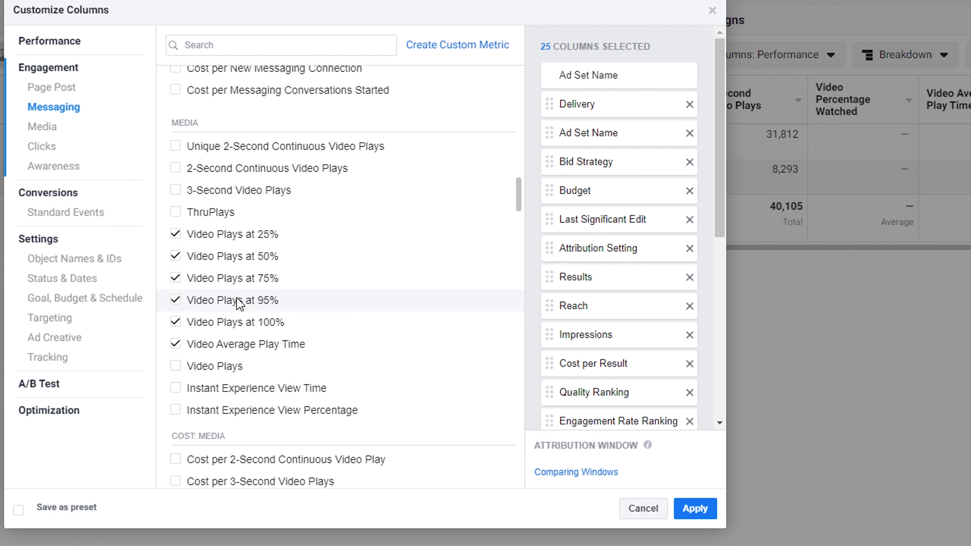
left_click(695, 508)
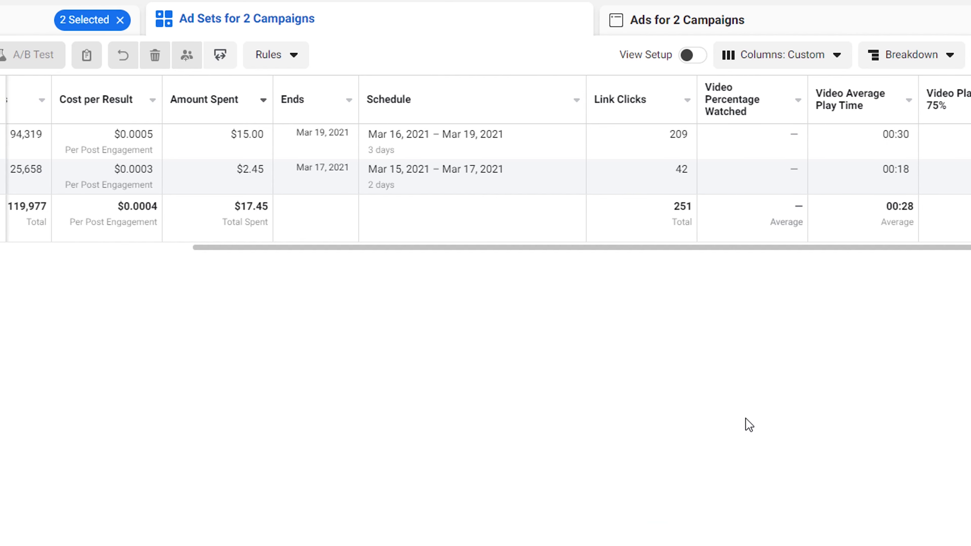
- Compare the two ad sets' video play percentages, average play time, reach, cost per result and amount spent
scroll(938, 268, "right", 10)
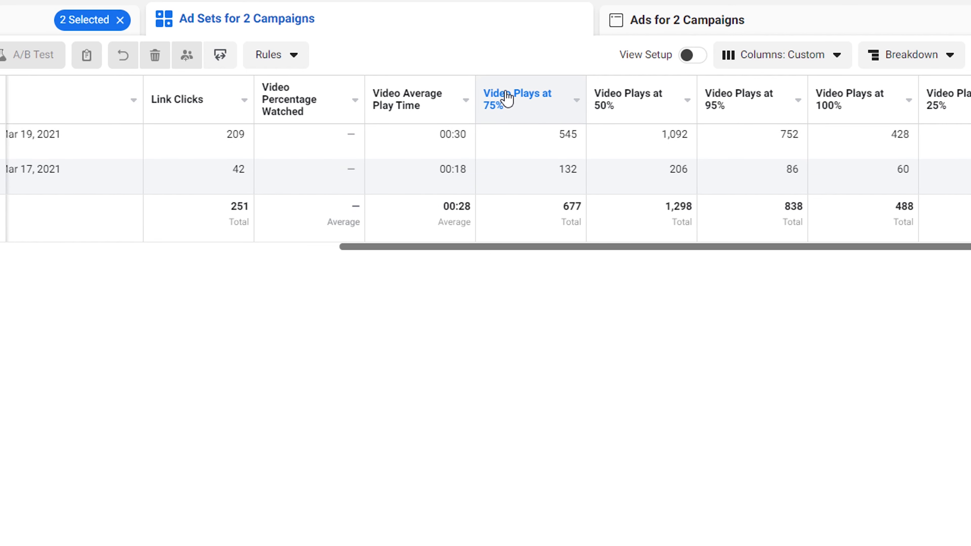
left_click(548, 103)
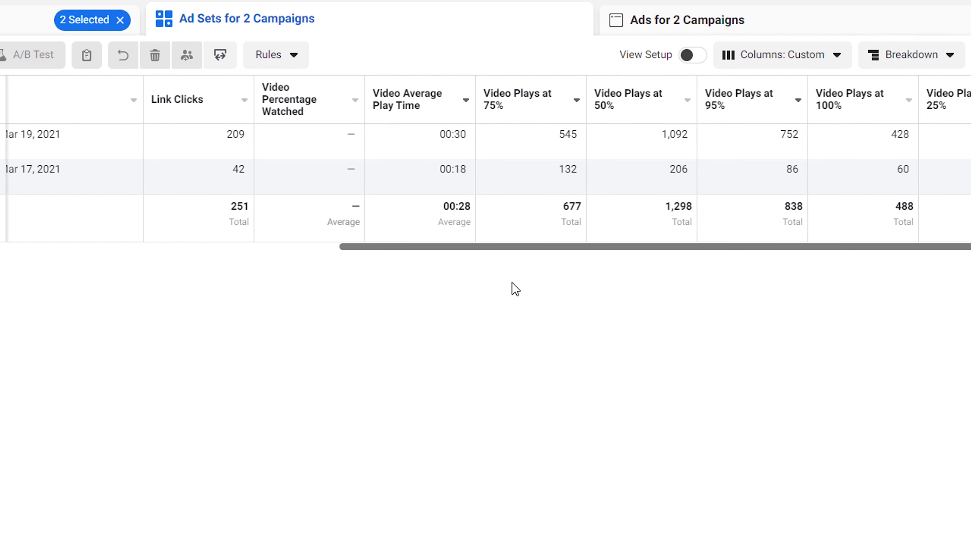
left_click_drag(432, 247, 113, 260)
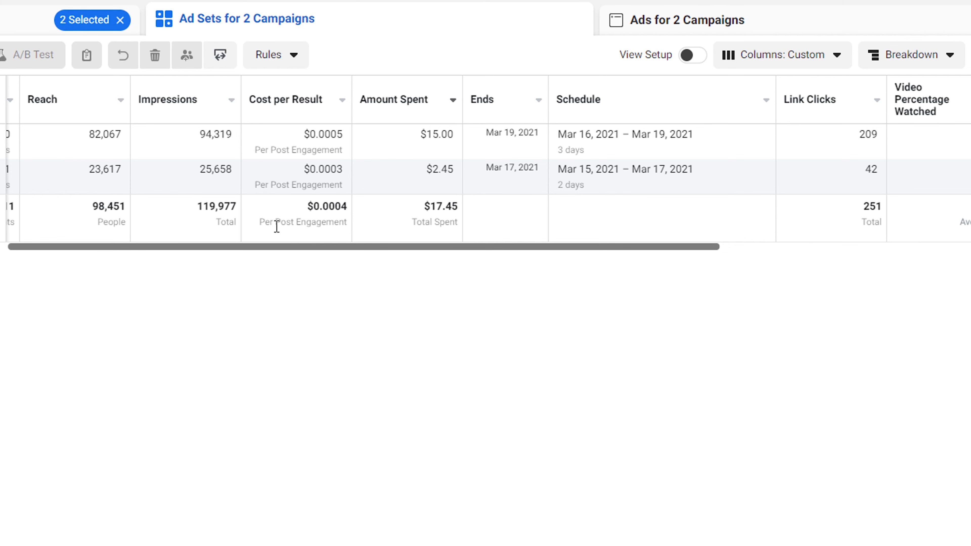
left_click_drag(336, 250, 668, 275)
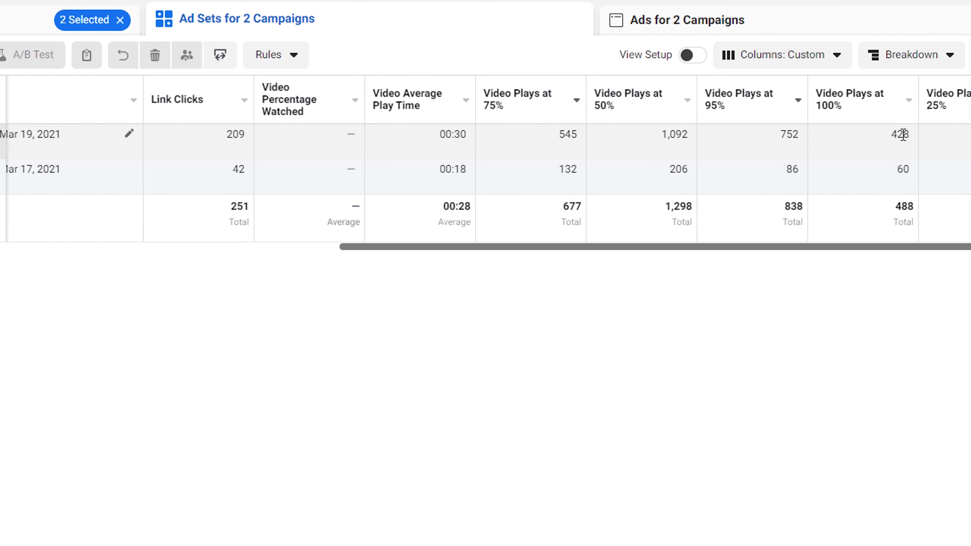
left_click_drag(750, 251, 496, 280)
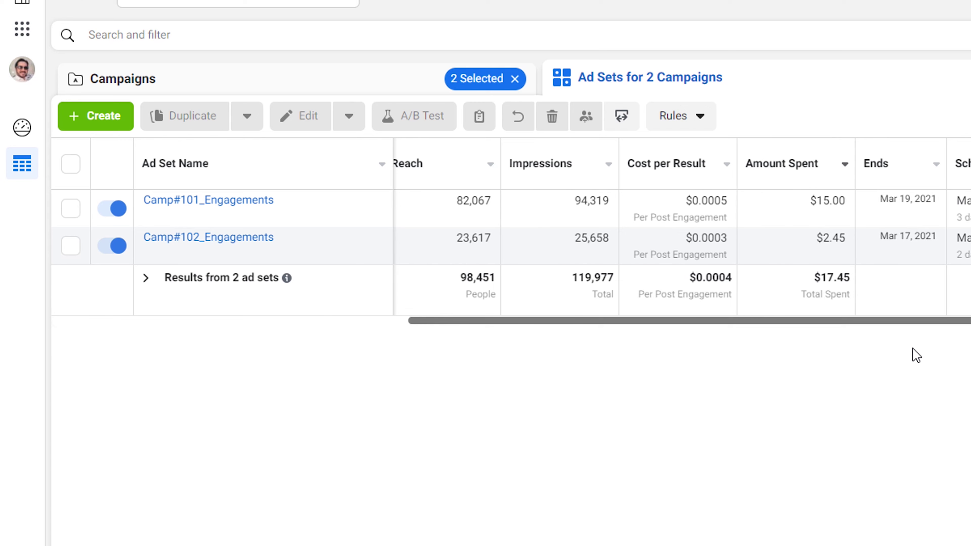
left_click_drag(916, 355, 472, 358)
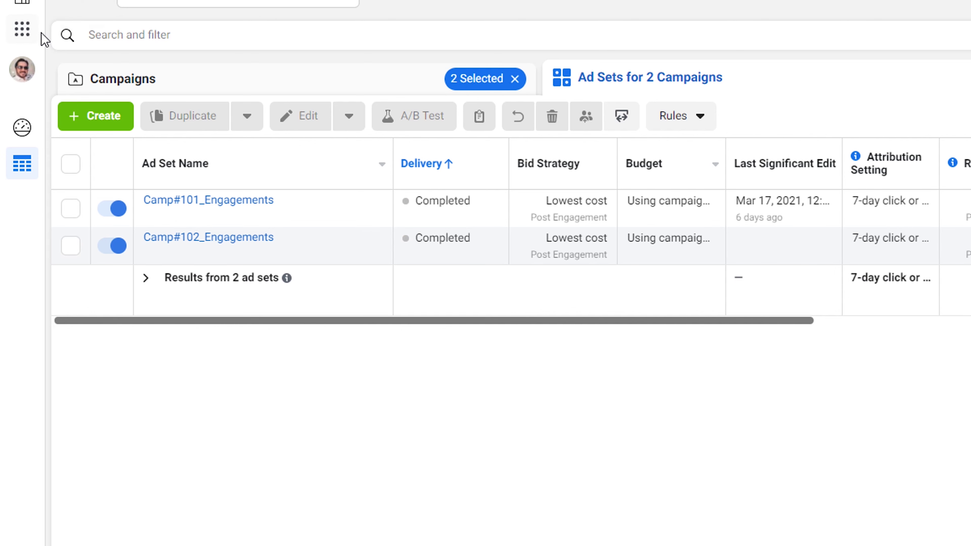
- Go to Audiences and start a new custom audience with Video as its source
left_click(19, 33)
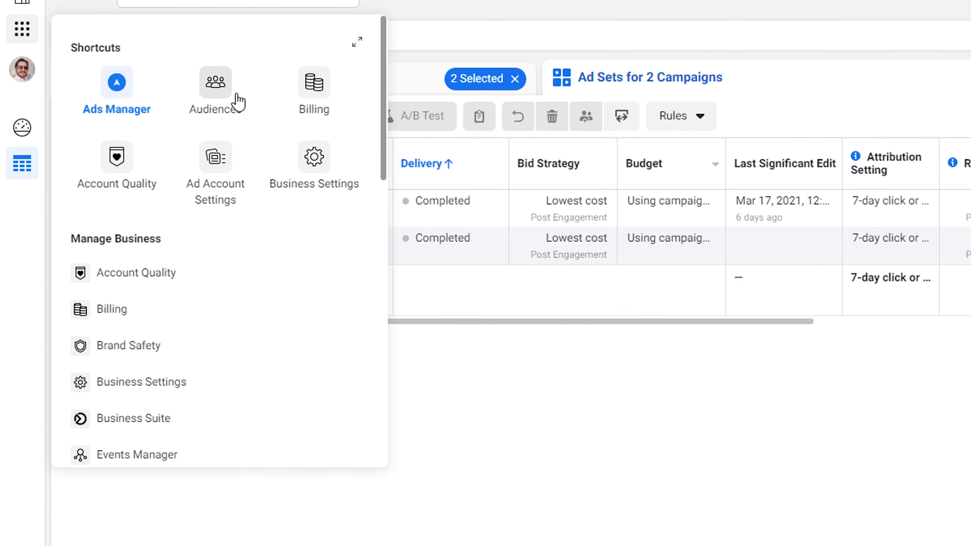
left_click(225, 93)
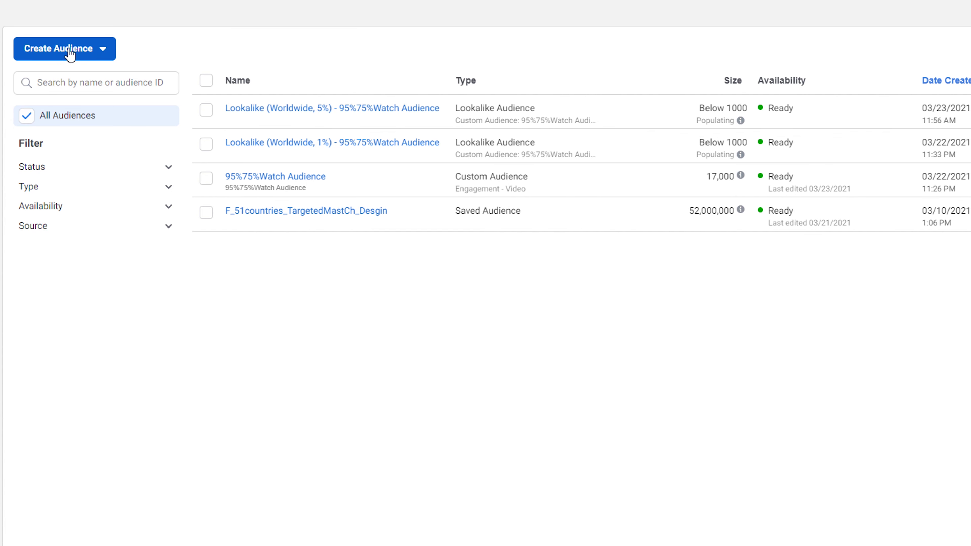
left_click(91, 54)
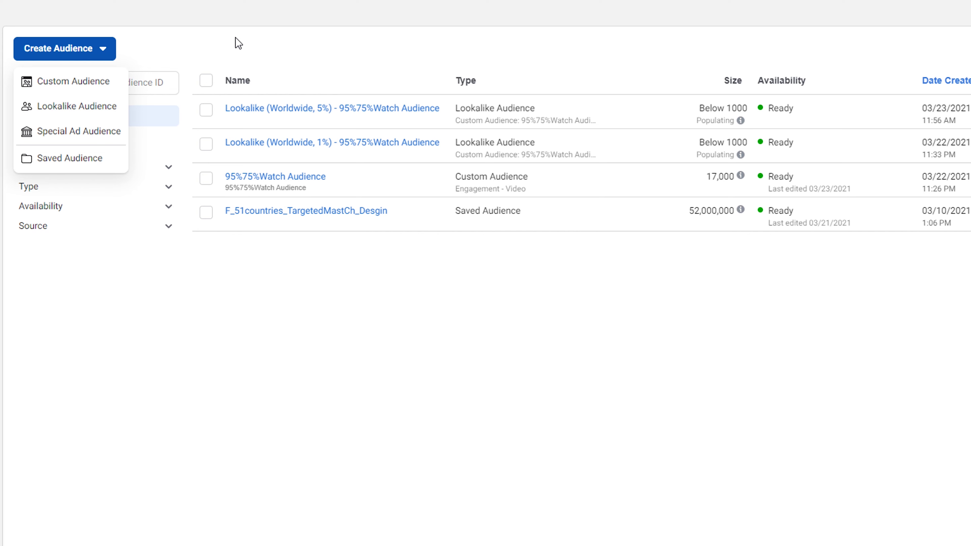
left_click(69, 82)
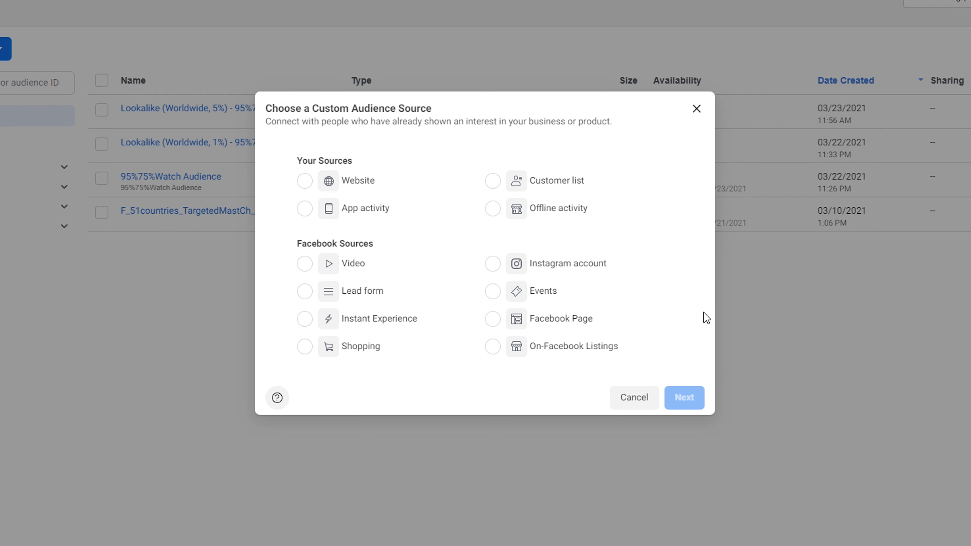
left_click(305, 264)
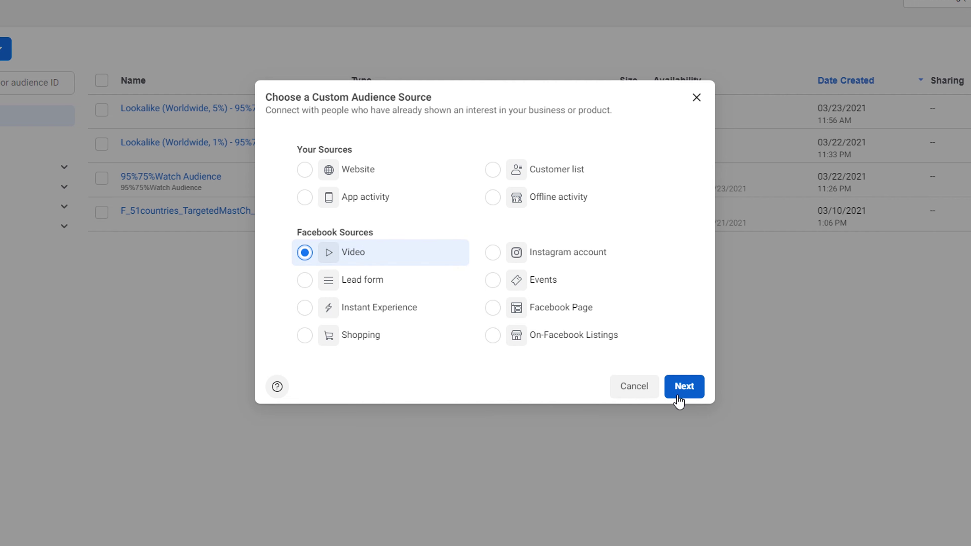
left_click(681, 387)
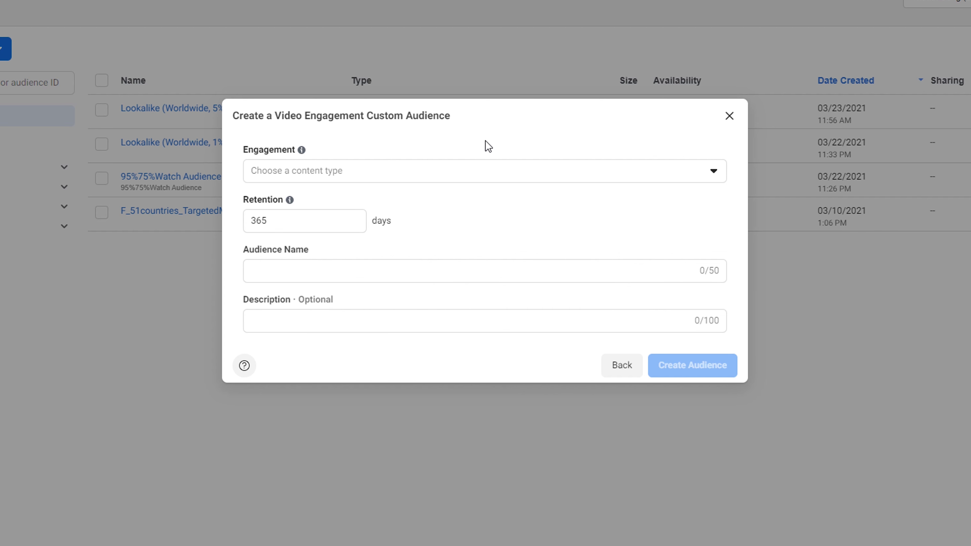
- Set the audience's engagement to people who have watched 75% and people who have watched 95% of the video
left_click(298, 177)
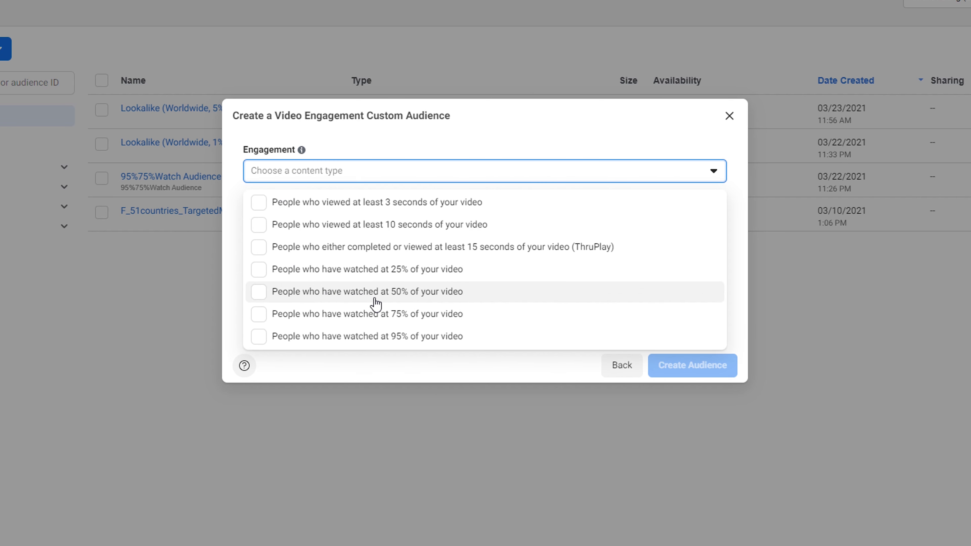
left_click(428, 321)
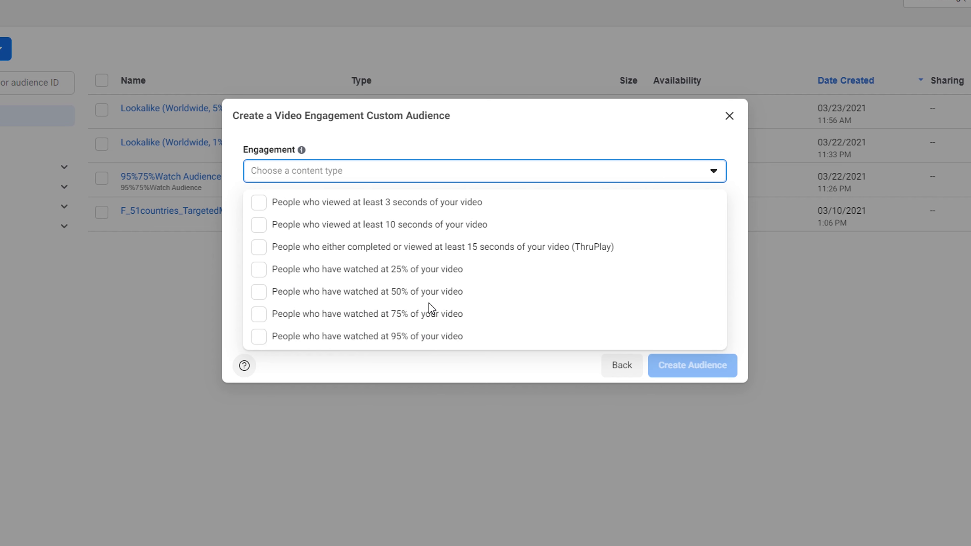
left_click(394, 338)
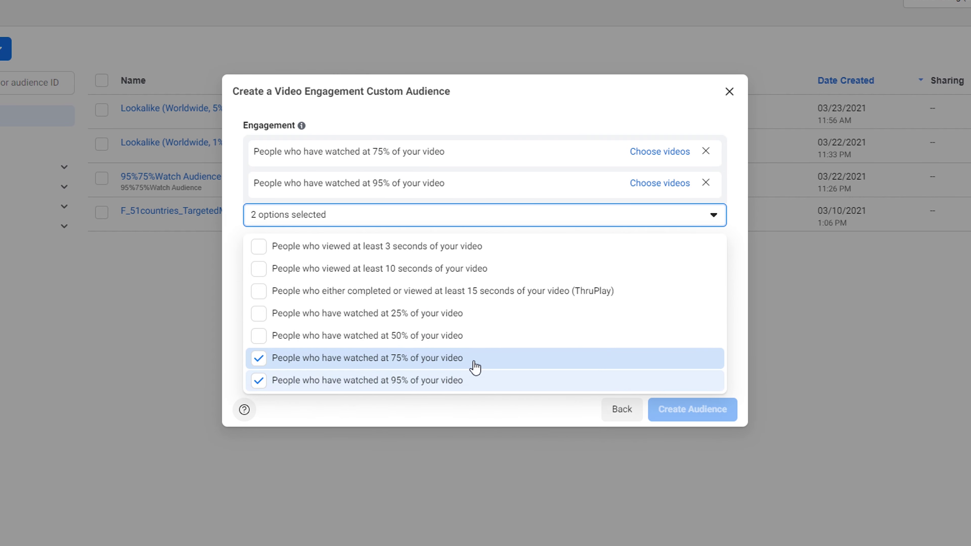
left_click(486, 409)
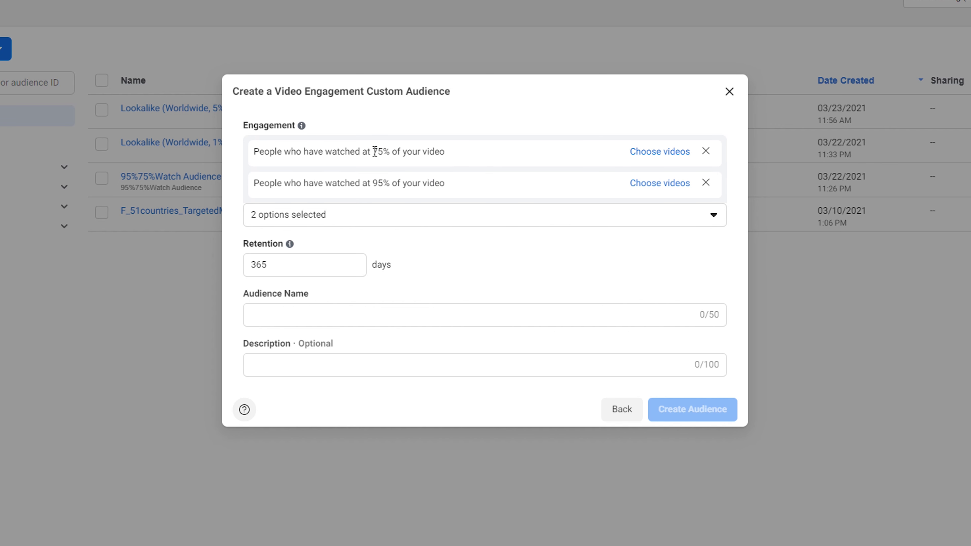
left_click_drag(374, 151, 389, 152)
left_click(544, 115)
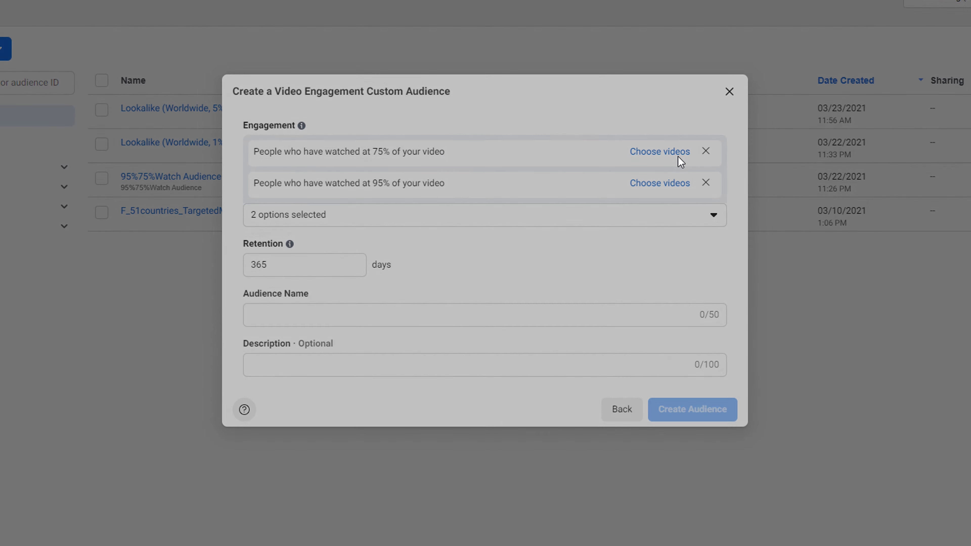
- Choose New Spot_11182020.mp4, the videos uploaded Jul 21, Jul 8 and Jul 7, 2020, and the 17:45 video for the 75% viewers
left_click(677, 158)
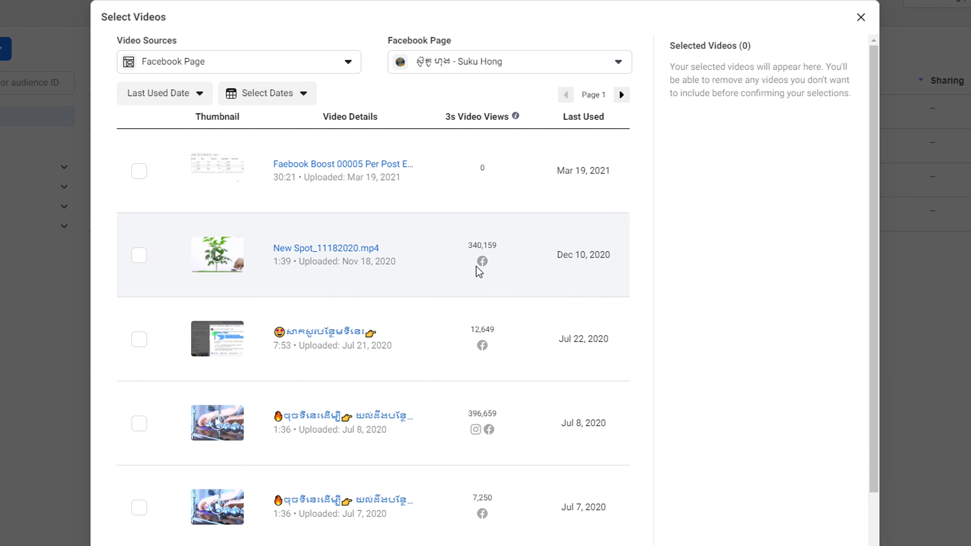
left_click(139, 256)
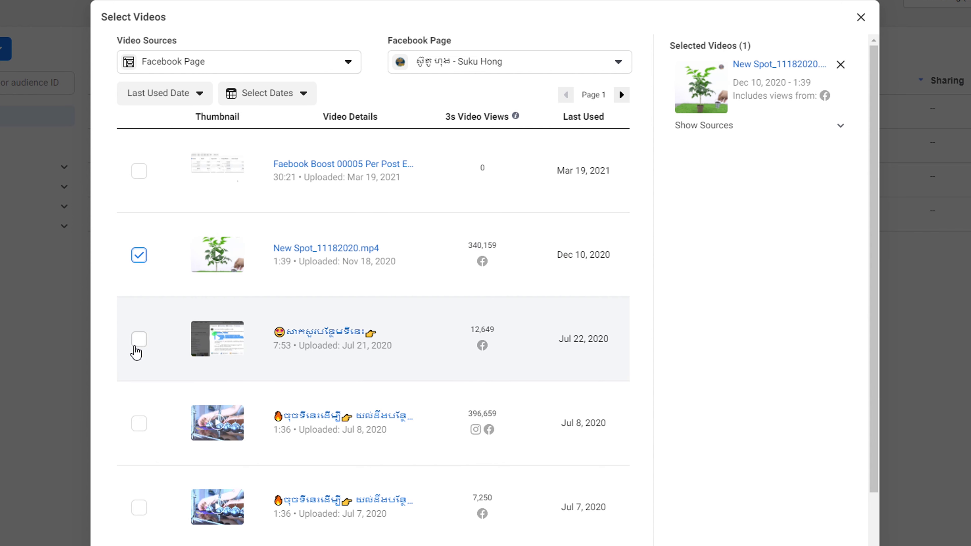
left_click(138, 342)
left_click(139, 426)
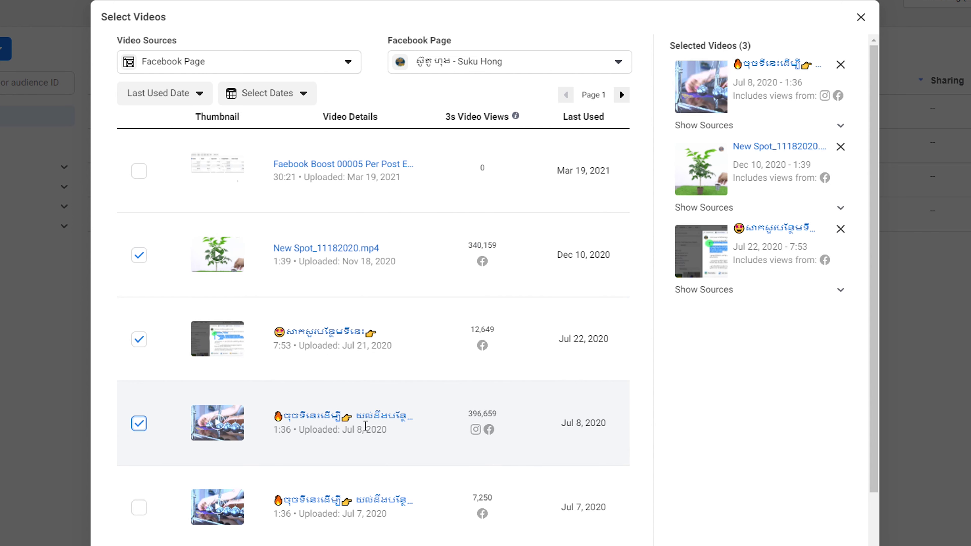
scroll(379, 427, "down", 2)
left_click(393, 425)
scroll(615, 188, "up", 3)
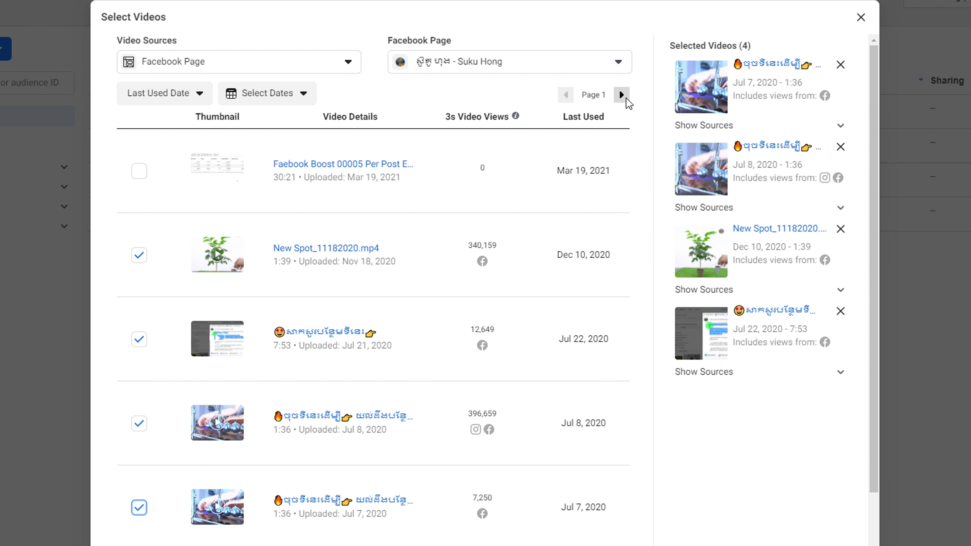
left_click(623, 96)
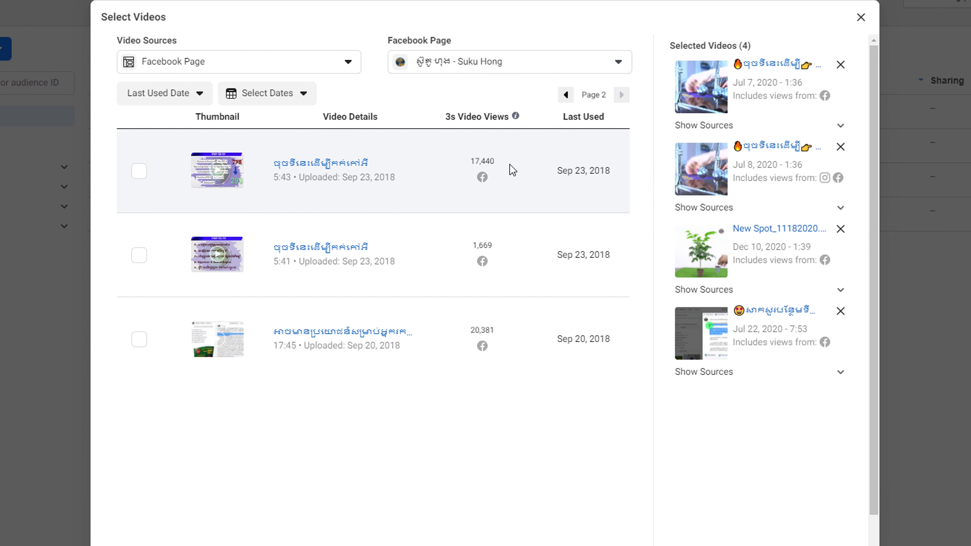
left_click(139, 340)
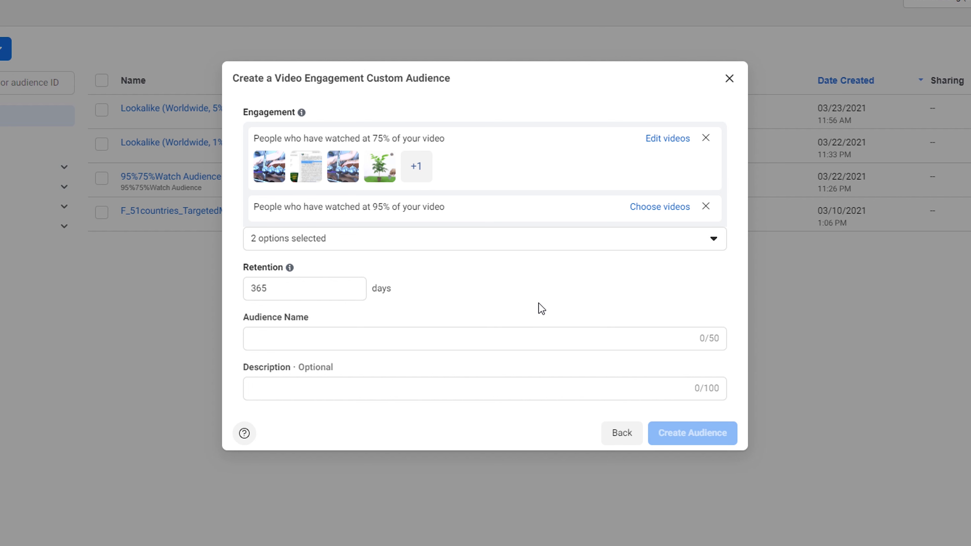
- Select New Spot_11182020.mp4 and the videos uploaded Jul 21, Jul 8 and Jul 7, 2020 for the 95% viewers
left_click(654, 211)
key("Escape")
left_click(650, 208)
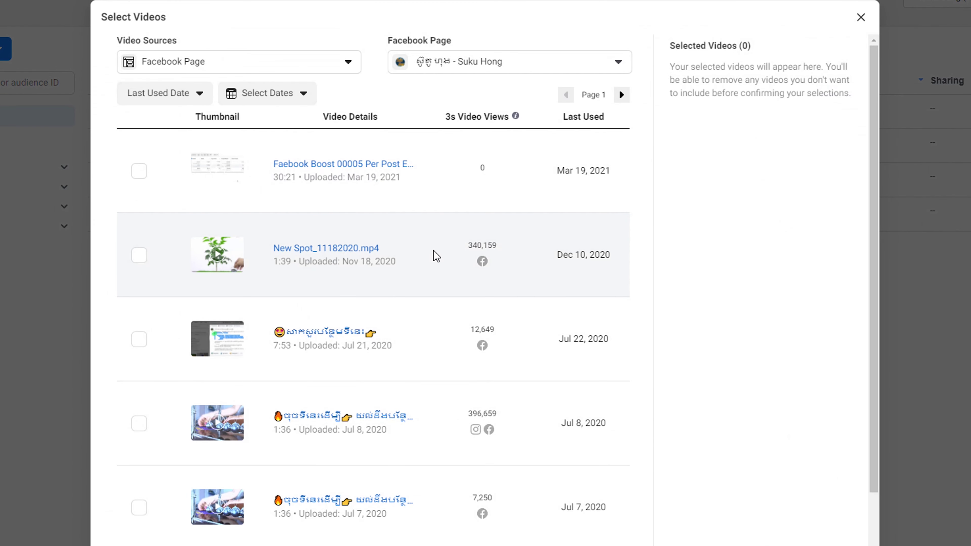
left_click(142, 258)
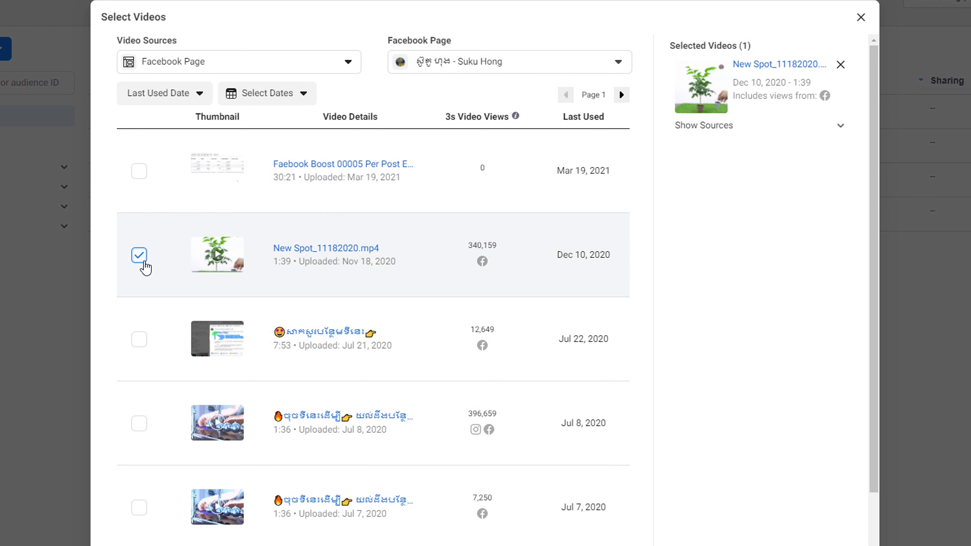
left_click(143, 342)
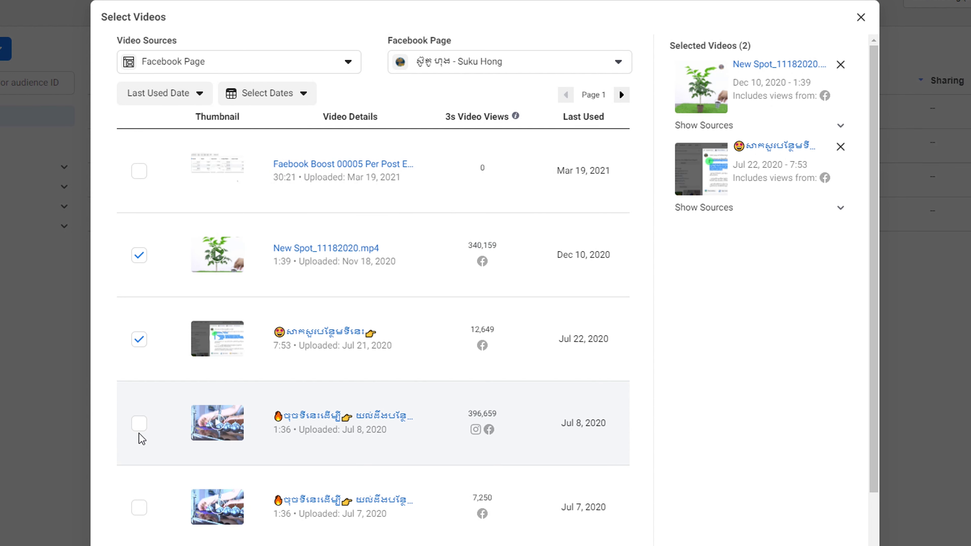
left_click(140, 507)
left_click(139, 423)
scroll(145, 428, "down", 2)
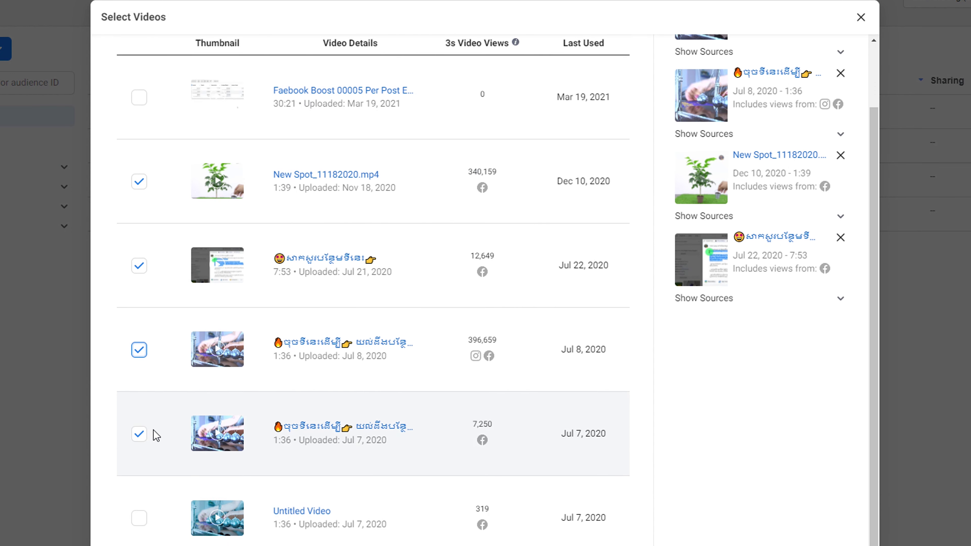
left_click(139, 517)
left_click(138, 518)
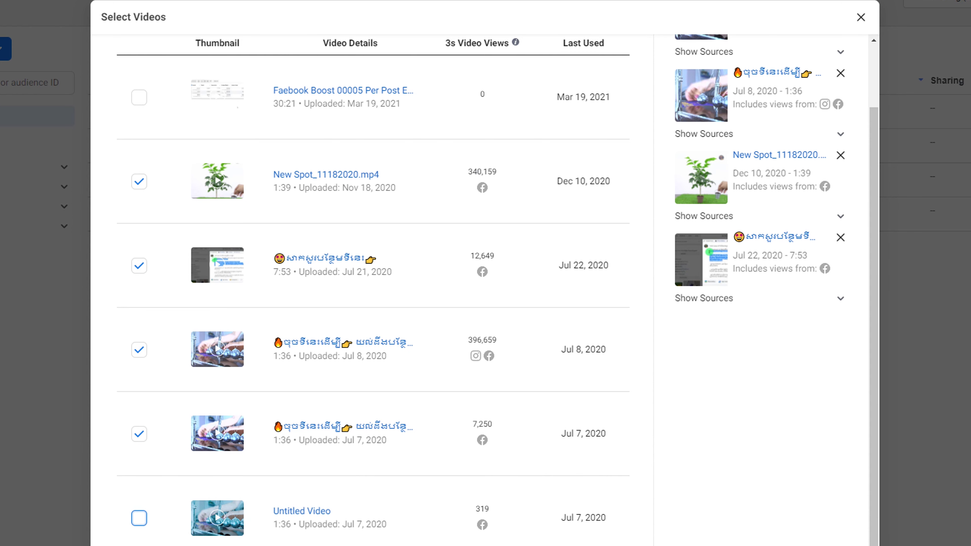
- Add the 5:43 video from Sep 23, 2018 and the 17:45 video from Sep 20, 2018, and confirm the 95% viewers' selection
scroll(623, 145, "up", 3)
left_click(621, 94)
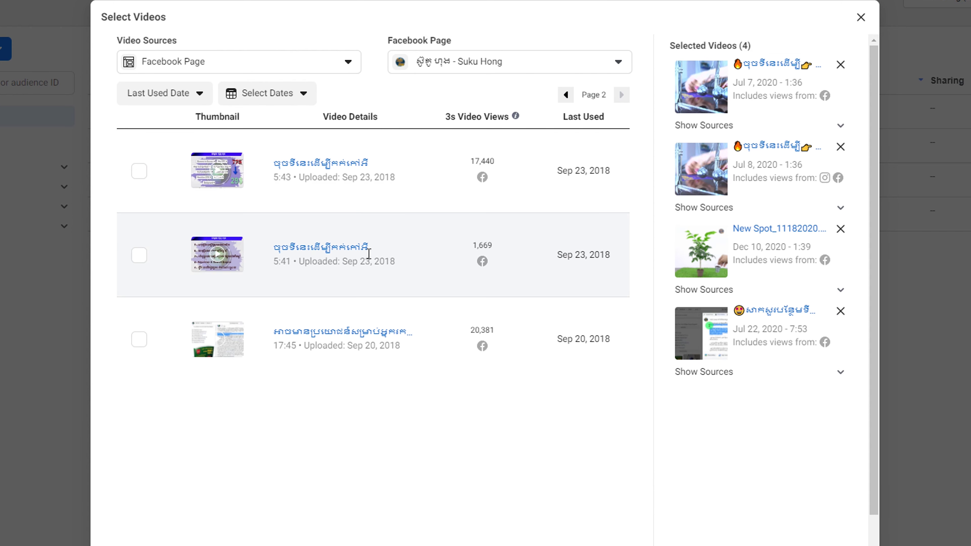
left_click(138, 171)
left_click(176, 348)
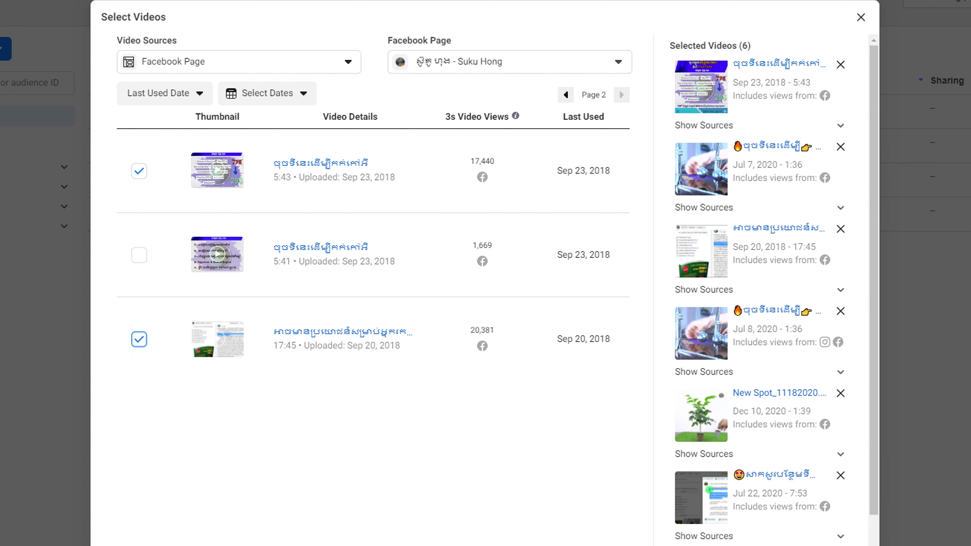
left_click(841, 543)
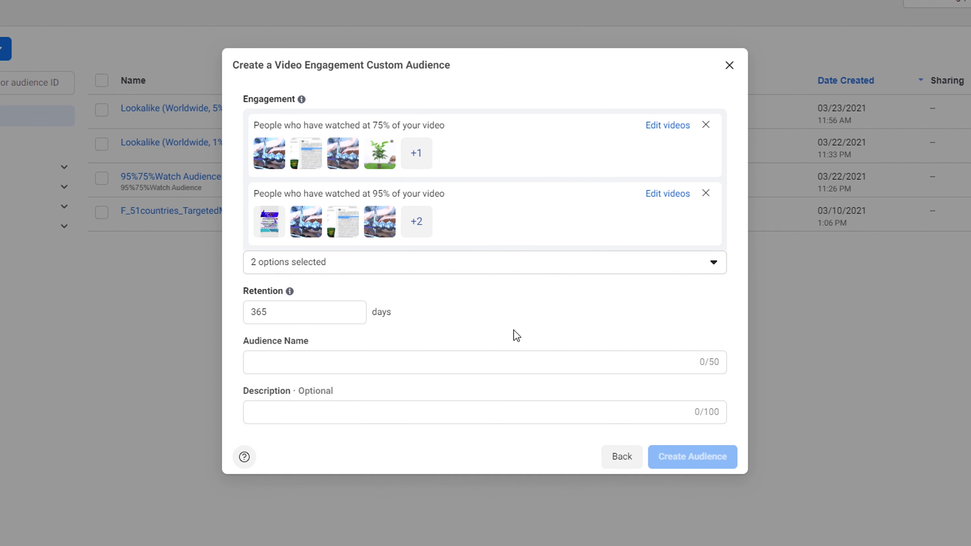
- Name the audience A with the description A_A, create it and close the confirmation
left_click_drag(285, 315, 233, 321)
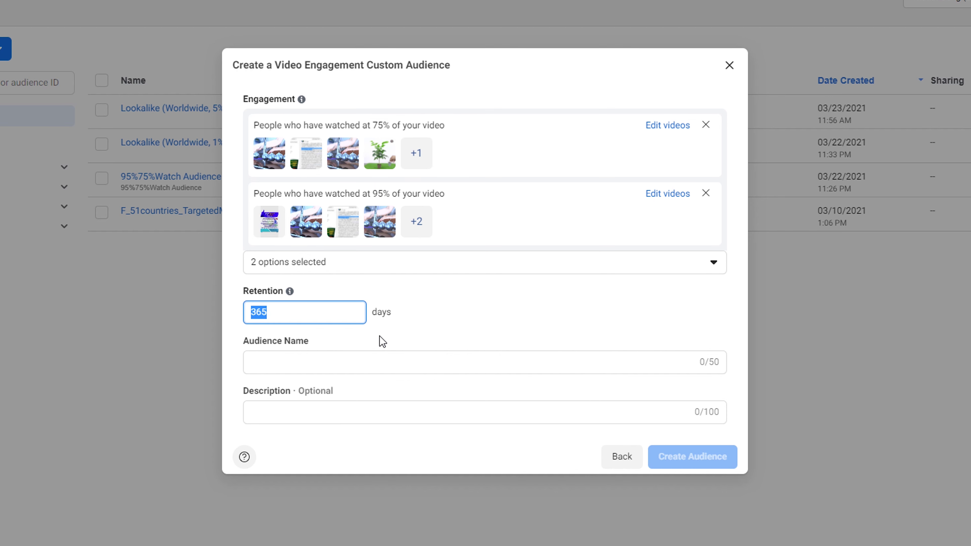
left_click(323, 359)
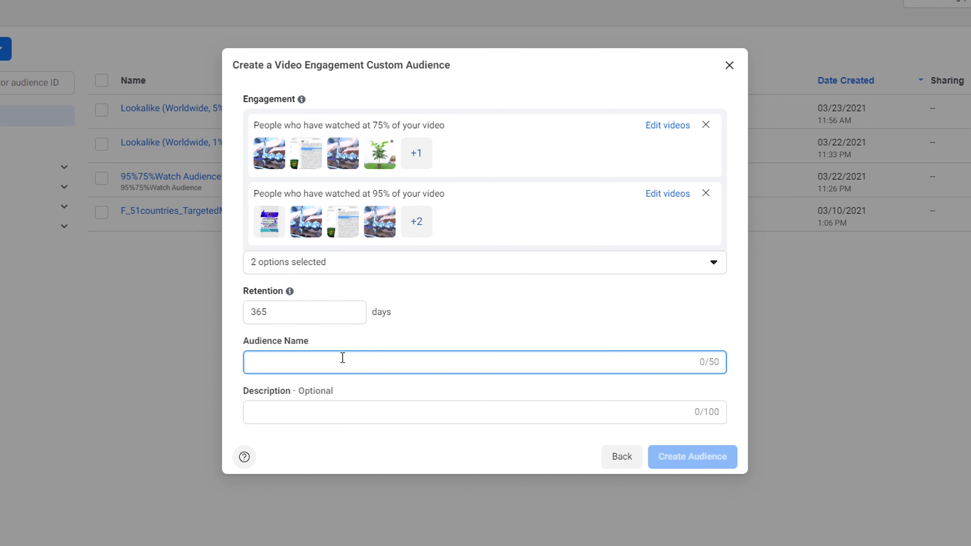
type("A")
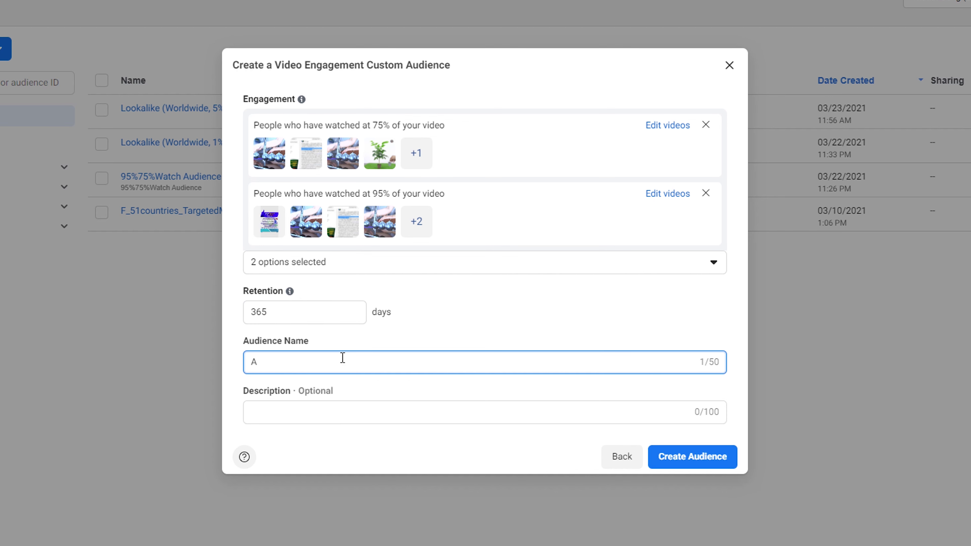
left_click(357, 415)
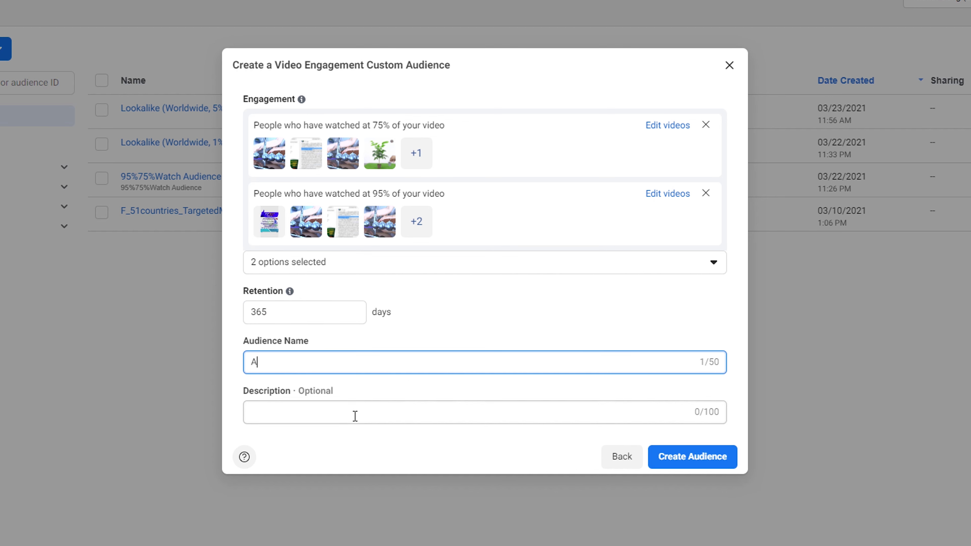
left_click(289, 363)
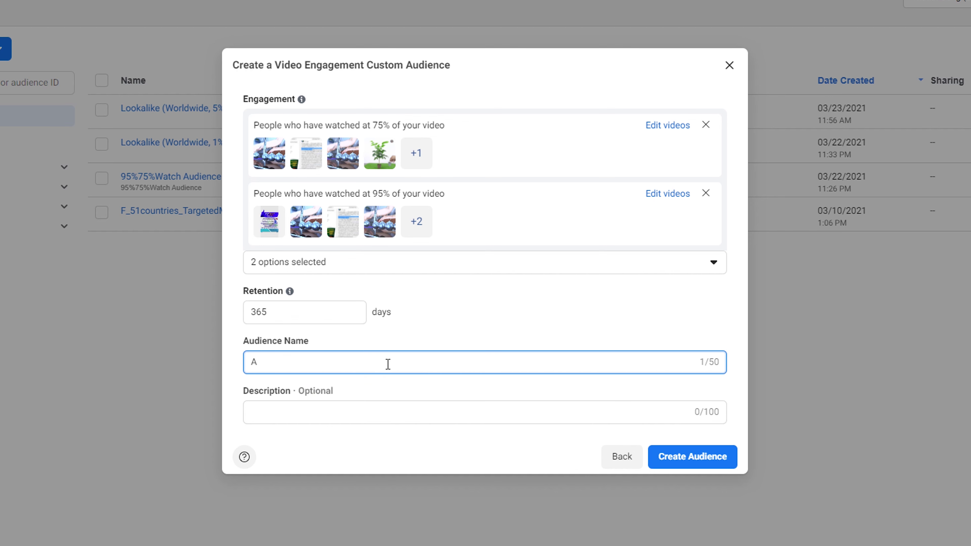
left_click(357, 412)
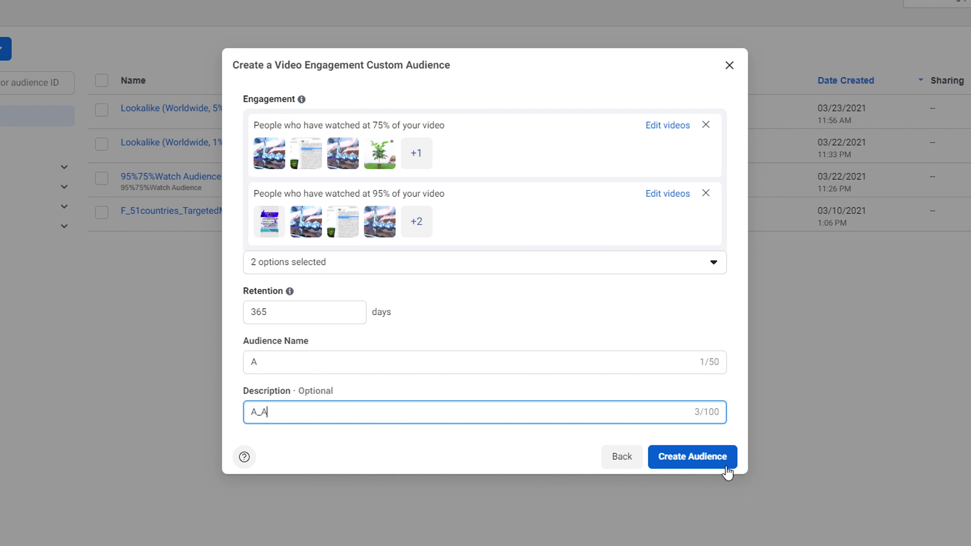
left_click(711, 462)
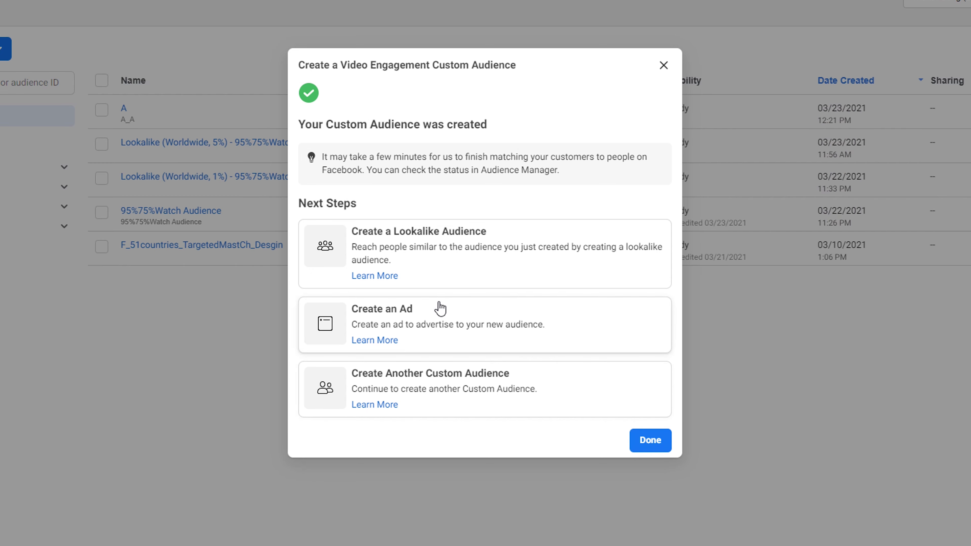
left_click(667, 444)
- Examine the type, size and populating status of audience A and compare them with the 95%75%Watch Audience
mouse_move(124, 109)
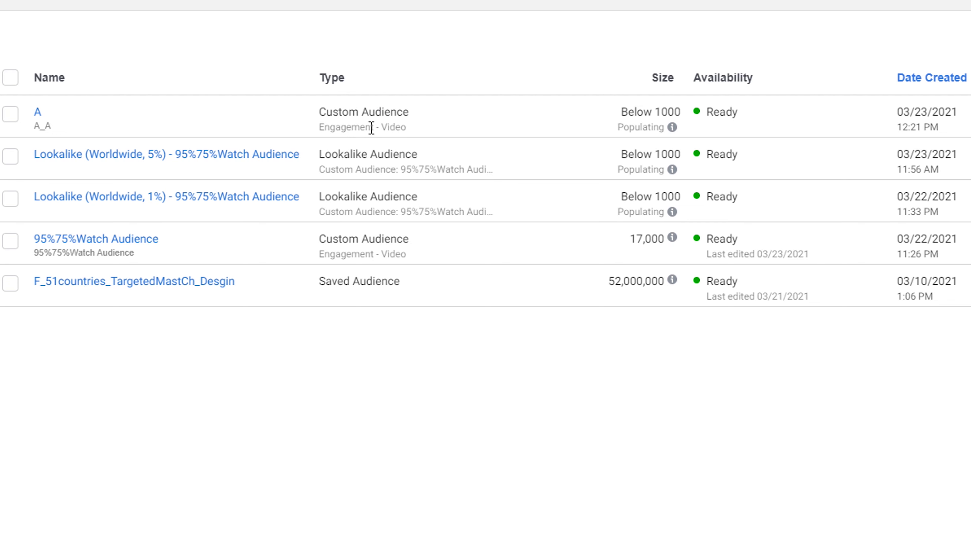
left_click_drag(404, 127, 382, 126)
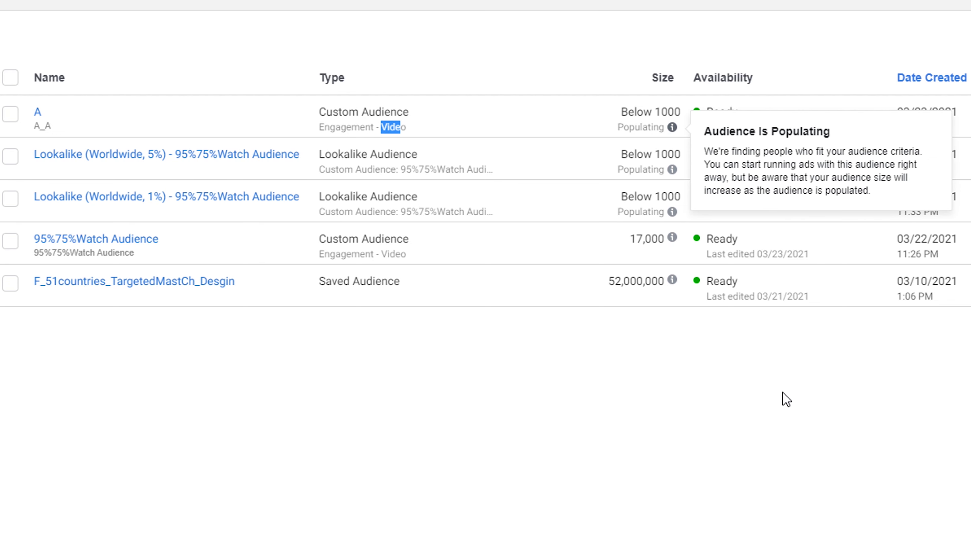
left_click(787, 400)
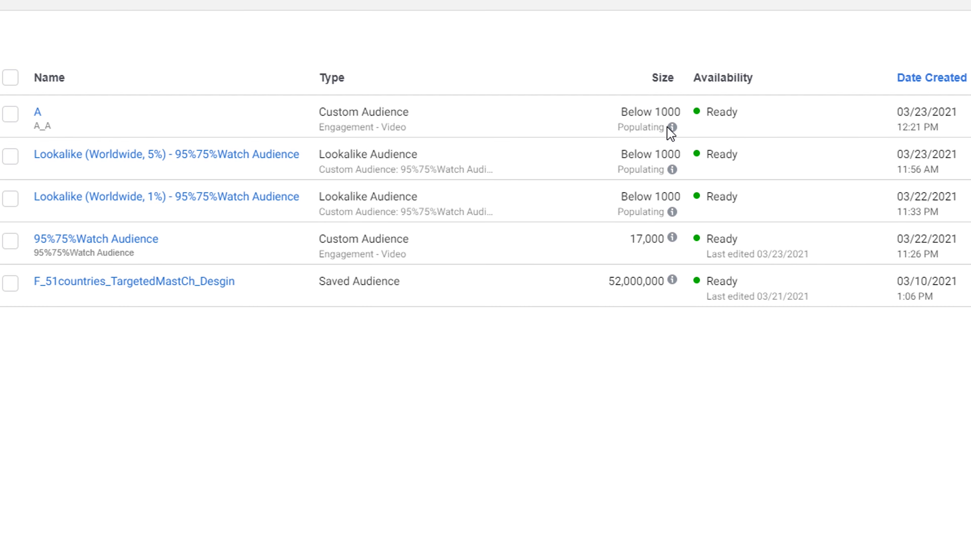
mouse_move(679, 134)
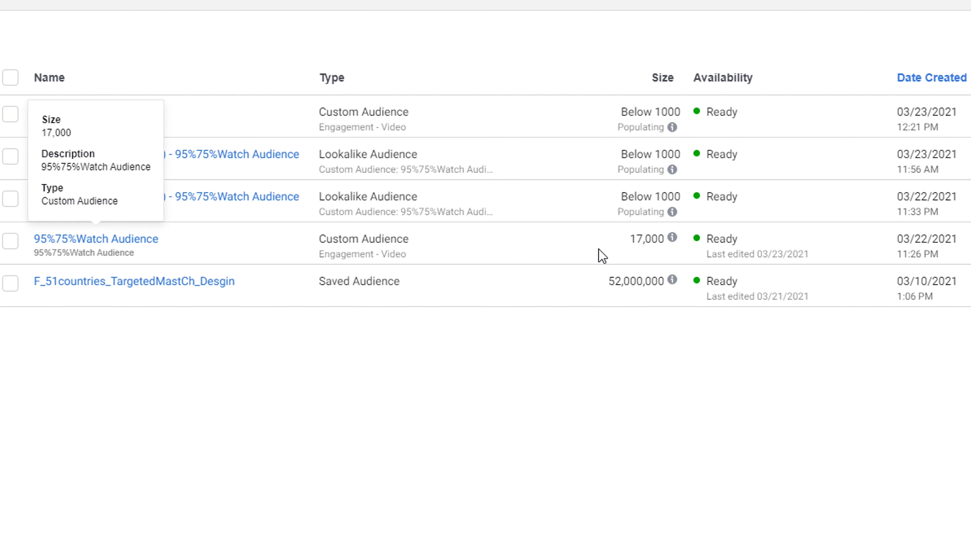
double_click(632, 237)
left_click(622, 249)
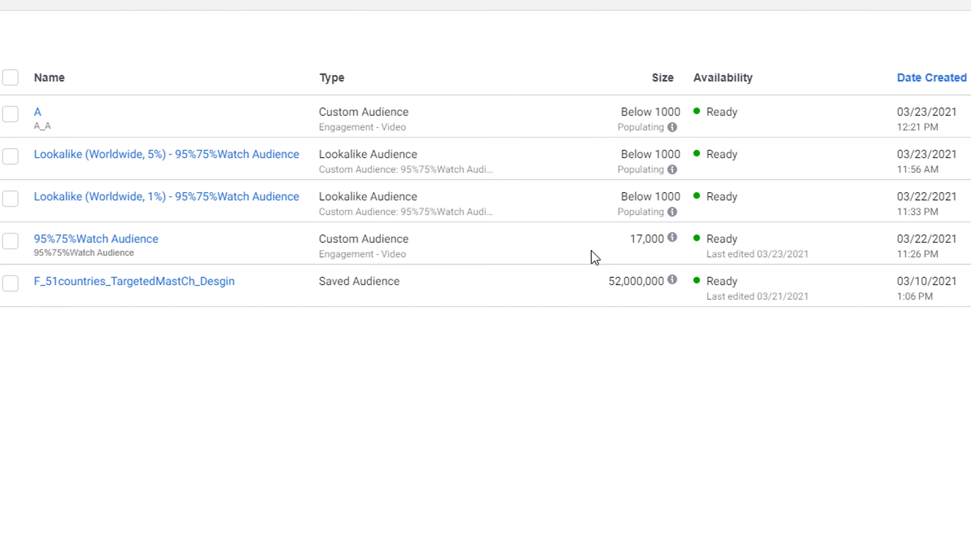
mouse_move(122, 243)
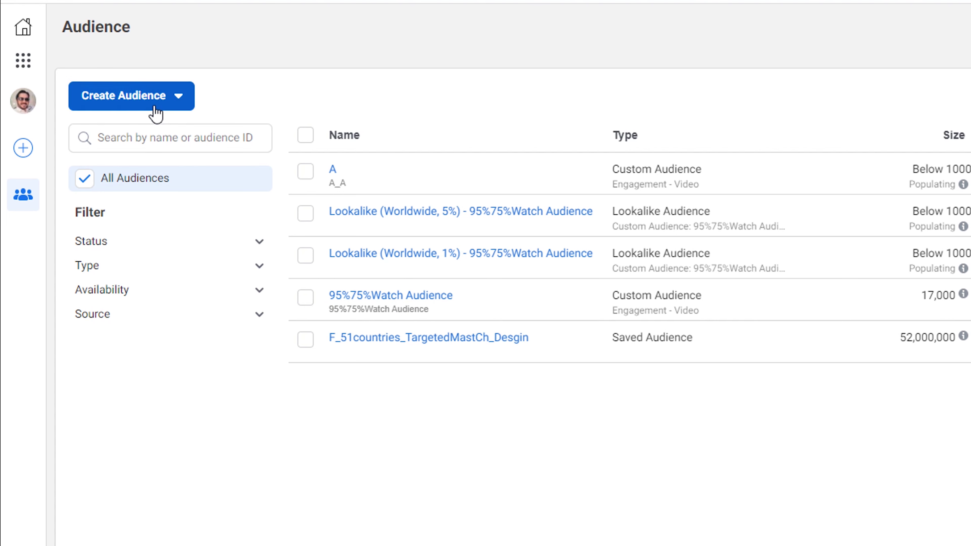
- Start a new lookalike audience with 95%75%Watch Audience as its source
left_click(155, 108)
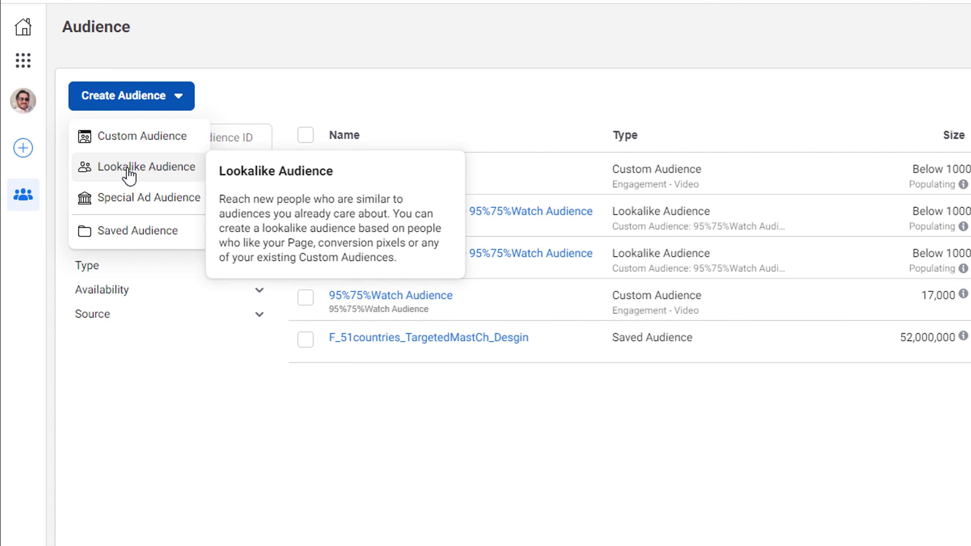
left_click(115, 176)
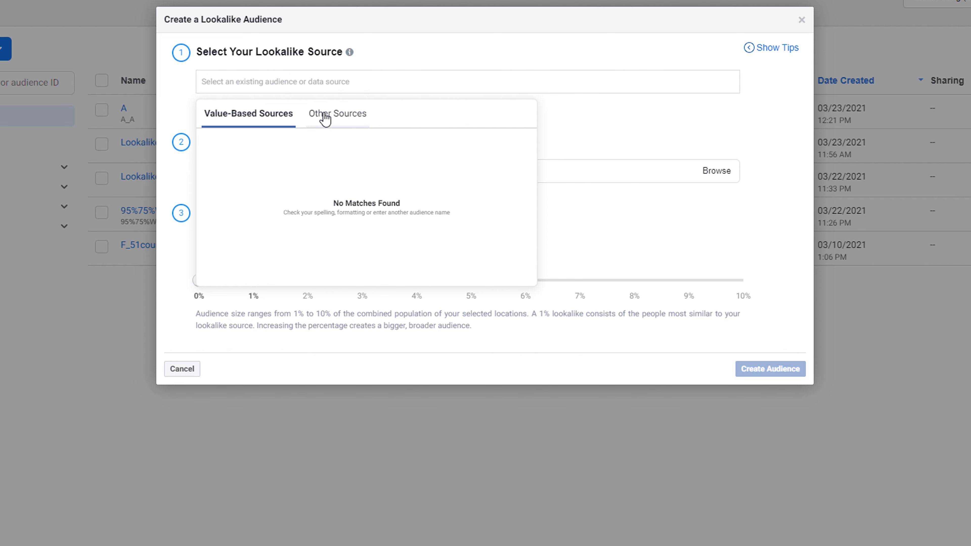
left_click(335, 121)
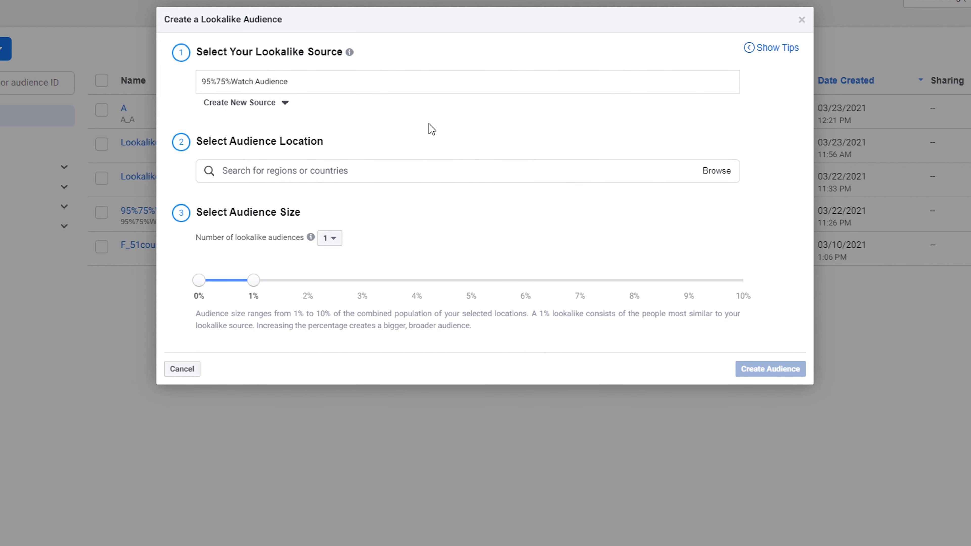
left_click(281, 104)
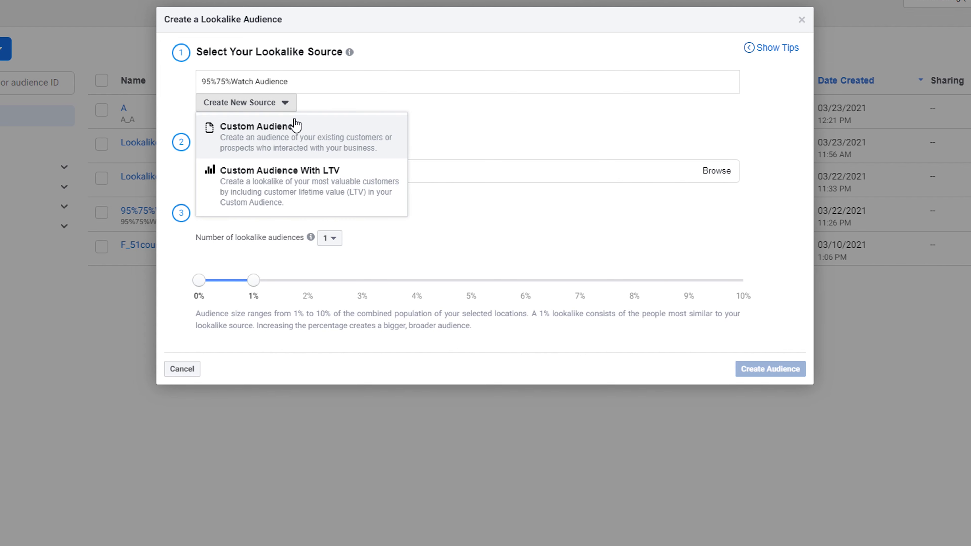
left_click(522, 136)
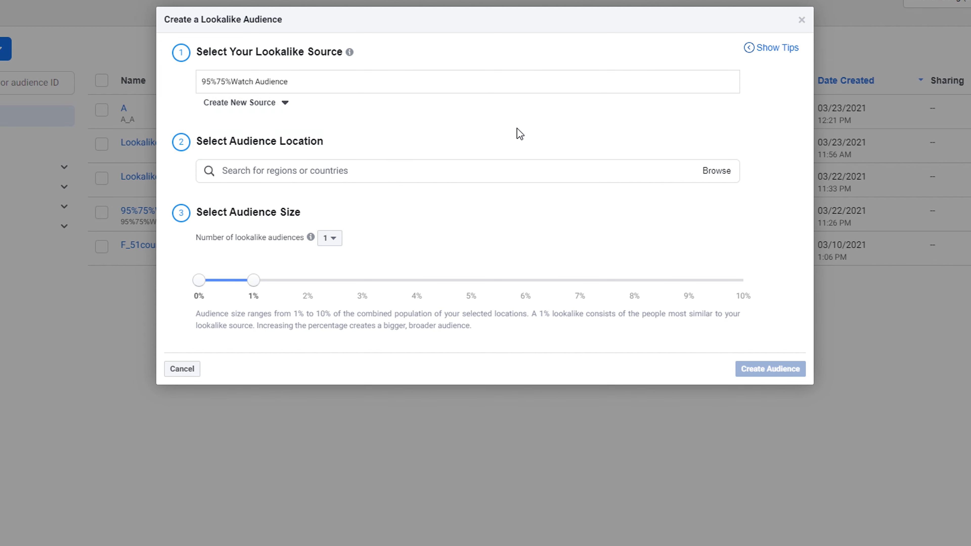
left_click(714, 176)
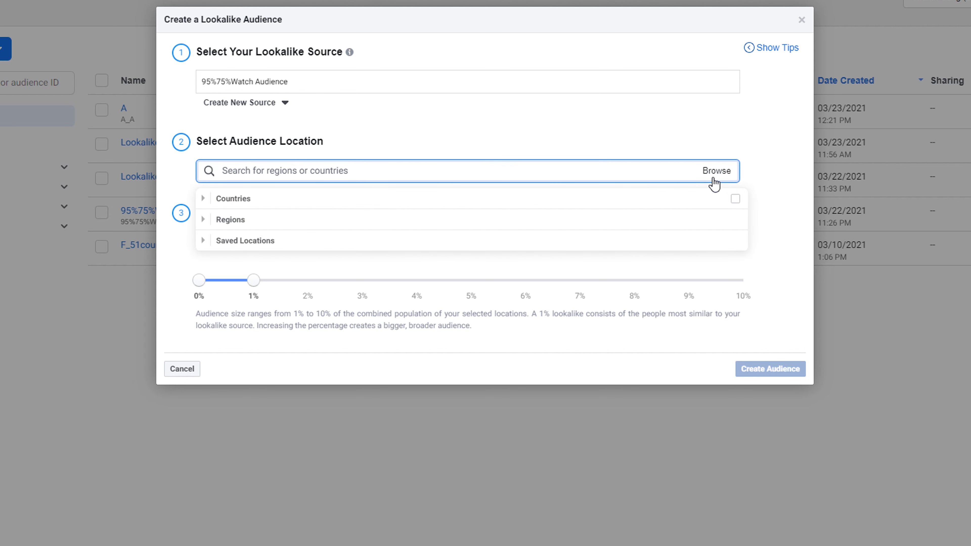
left_click(301, 167)
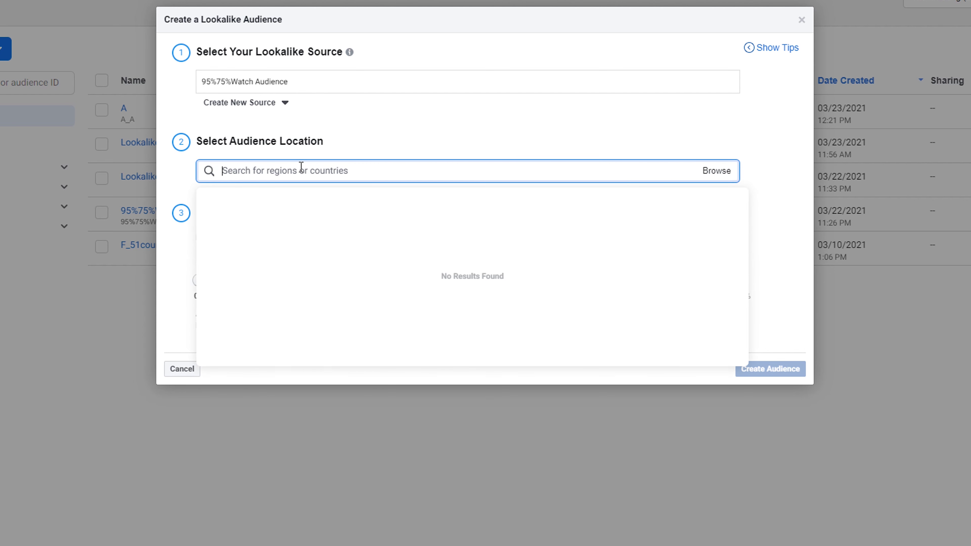
type("Ca")
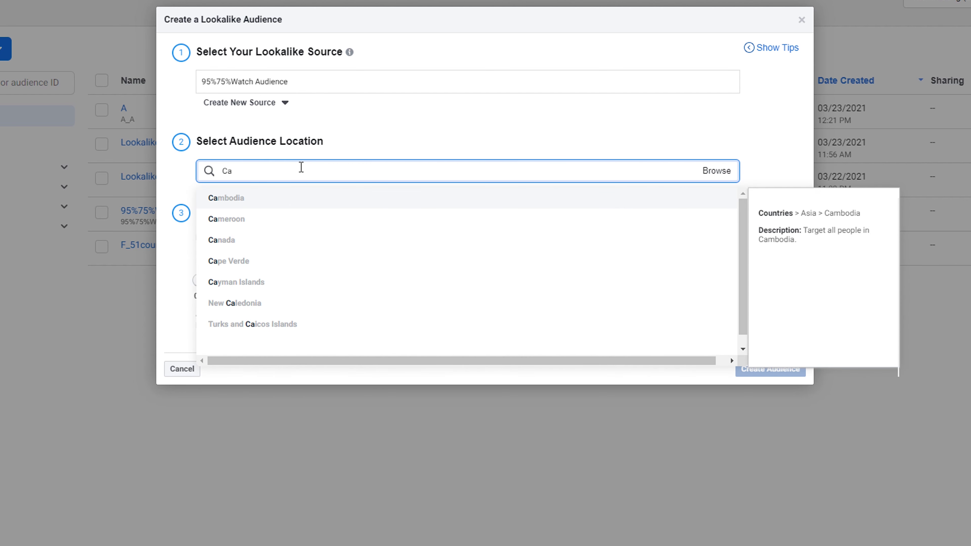
left_click(243, 205)
left_click(534, 193)
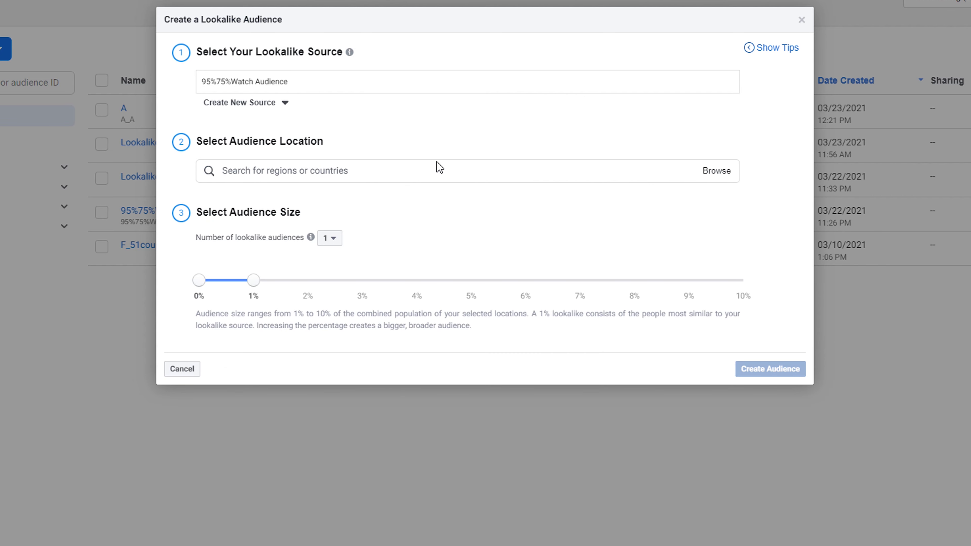
- Target all countries worldwide as the audience location, with an audience size of 1%
left_click(716, 171)
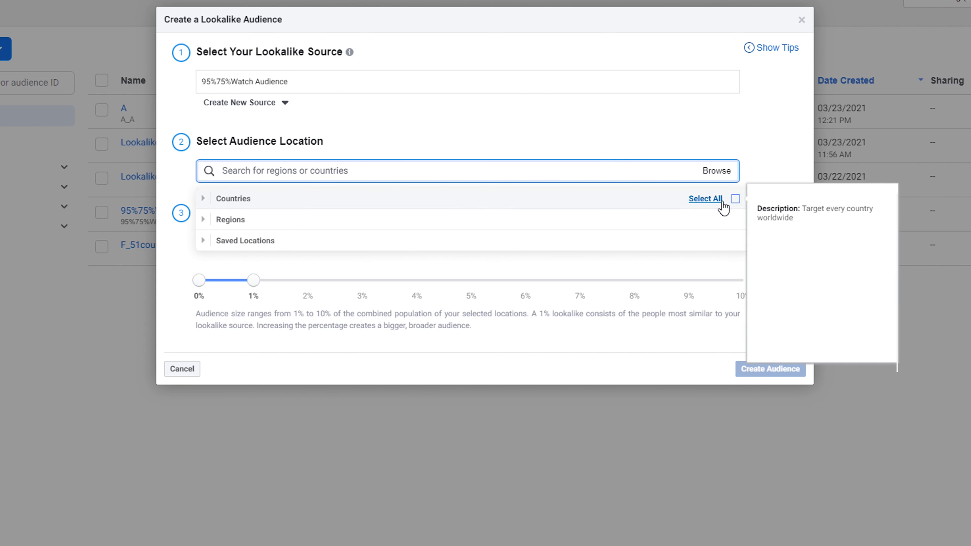
left_click(734, 199)
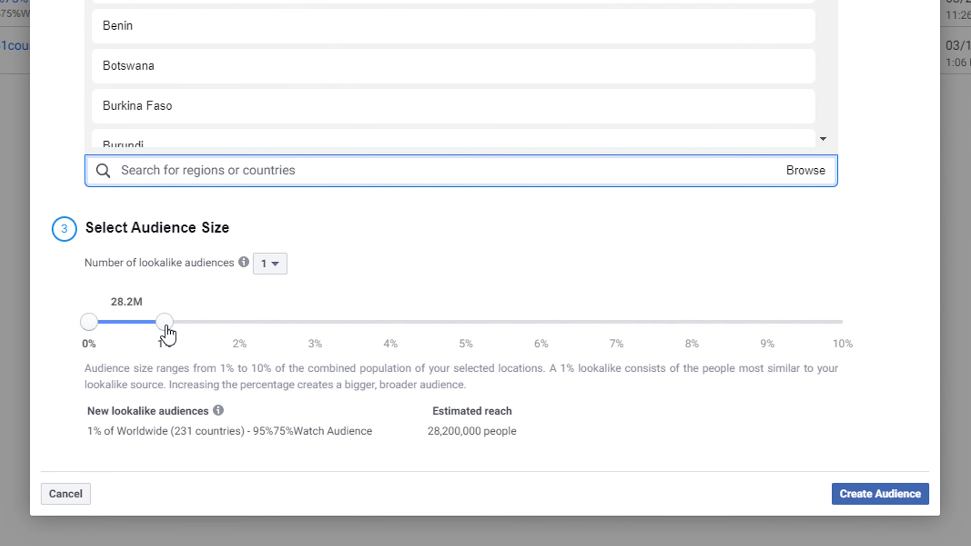
left_click_drag(159, 331, 106, 339)
mouse_move(170, 333)
left_mouse_down()
mouse_move(867, 329)
mouse_move(184, 338)
left_mouse_up()
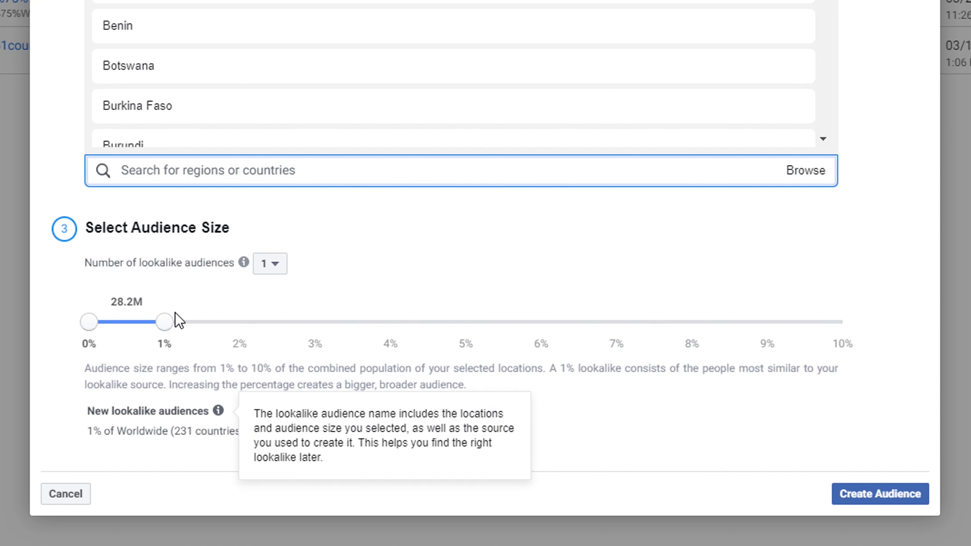
mouse_move(164, 328)
left_mouse_down()
mouse_move(232, 338)
mouse_move(234, 330)
mouse_move(865, 340)
mouse_move(485, 327)
mouse_move(164, 332)
left_mouse_up()
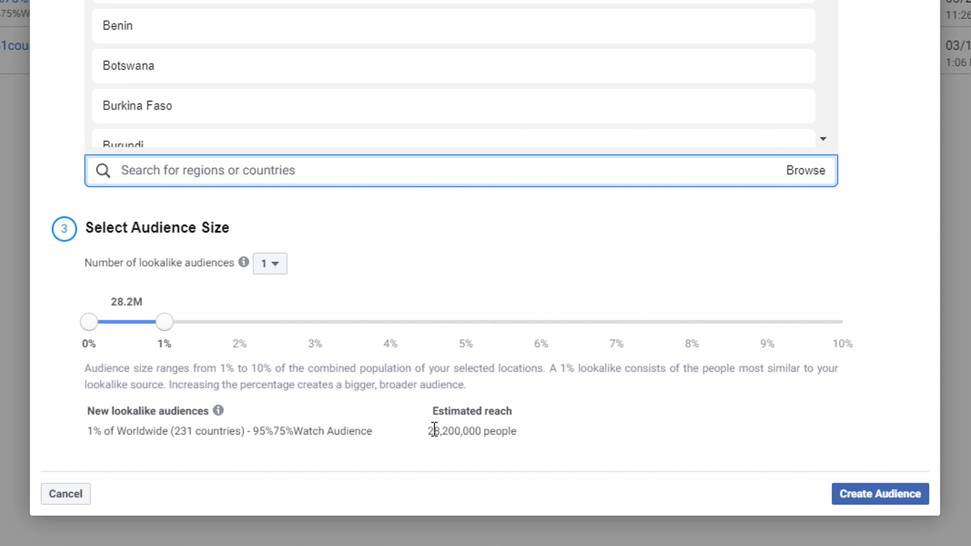
- Examine the estimated reach of the 1% worldwide lookalike audience
left_click_drag(428, 433, 526, 437)
left_click(526, 438)
left_click_drag(431, 430, 517, 431)
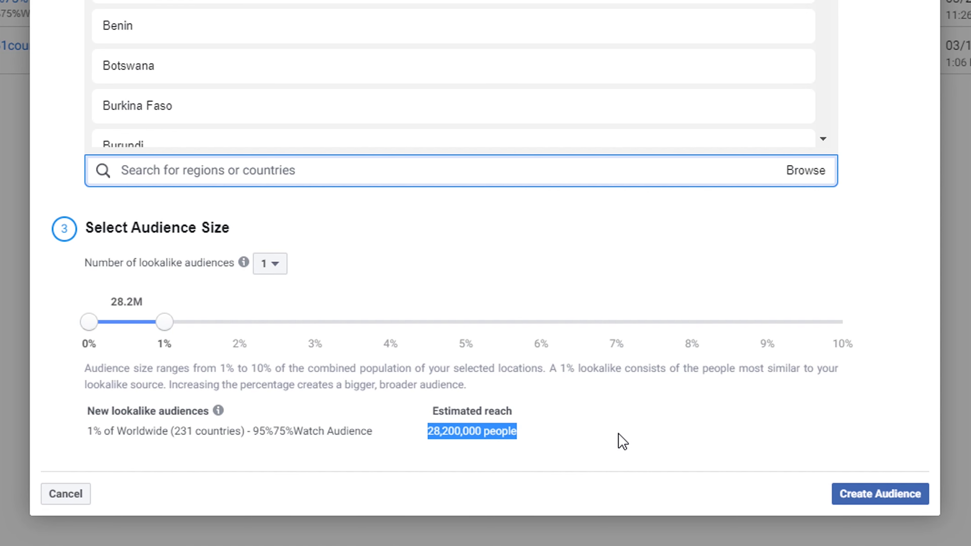
- Read the estimated reach figure again for the 1% lookalike audience before changing its size
left_click(623, 440)
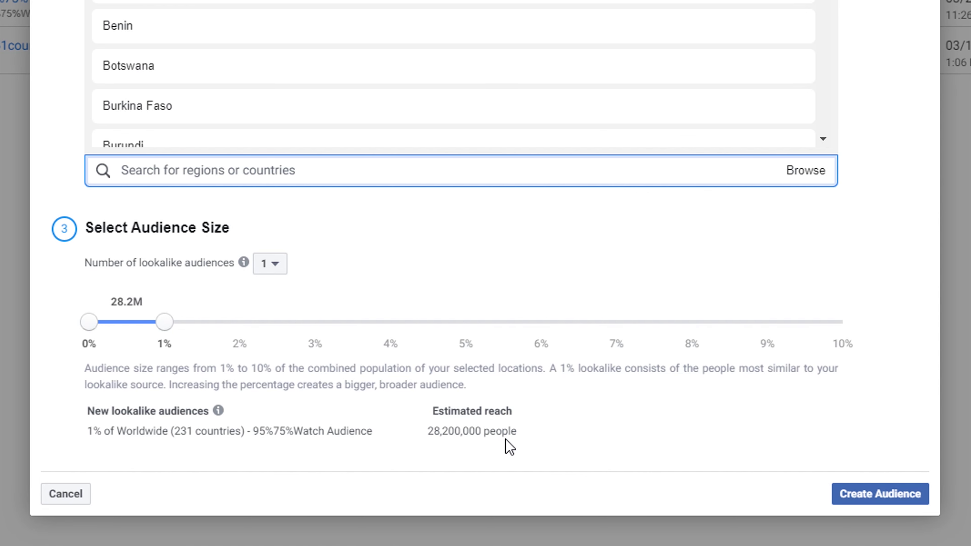
left_click_drag(429, 431, 481, 431)
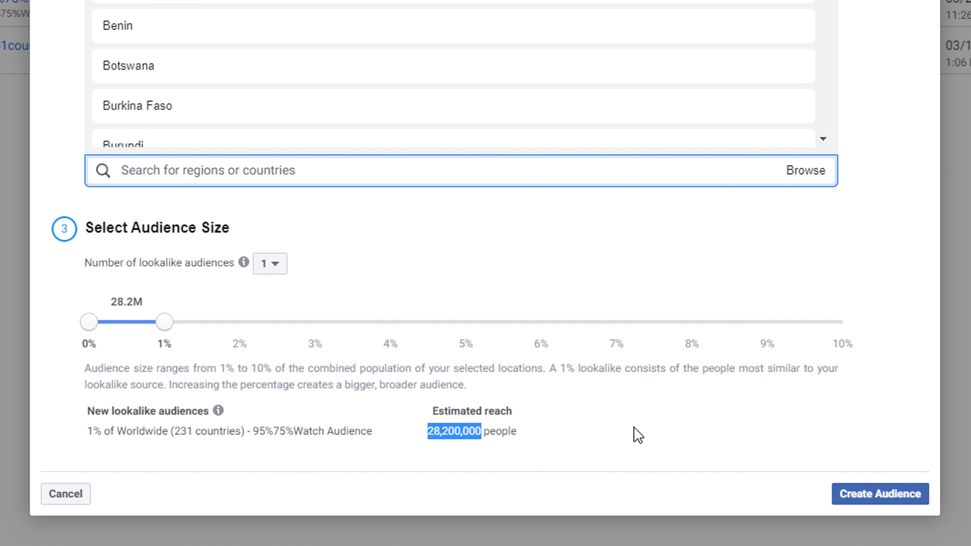
left_click(435, 431)
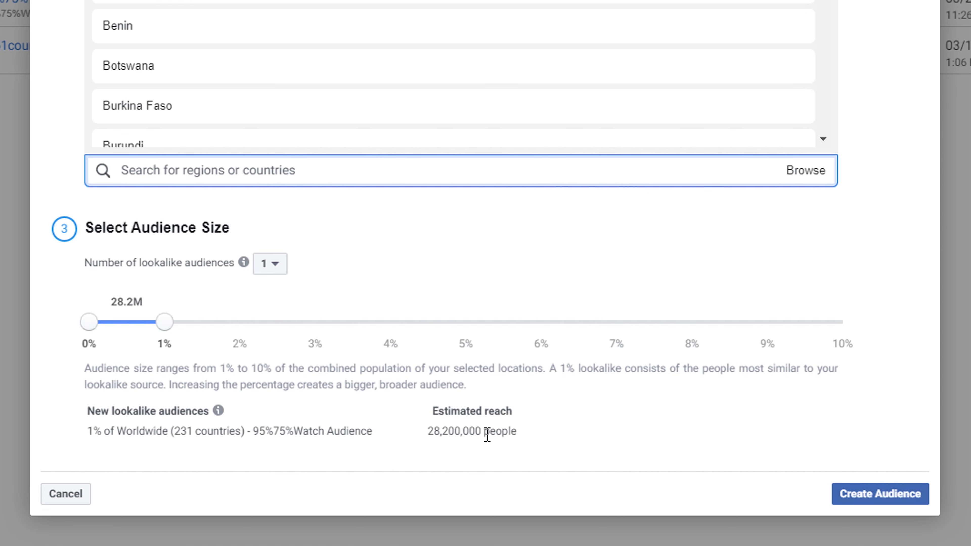
left_click_drag(429, 431, 481, 431)
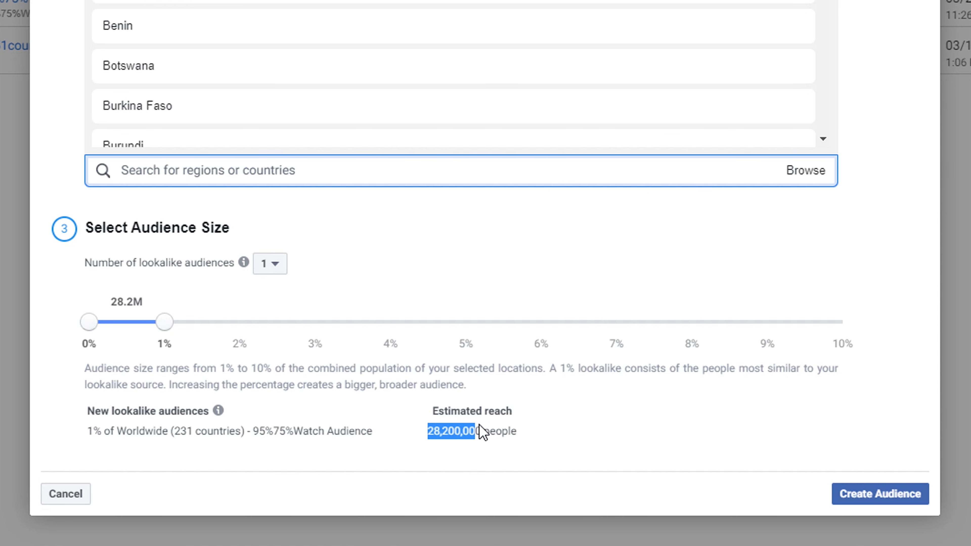
left_click(552, 435)
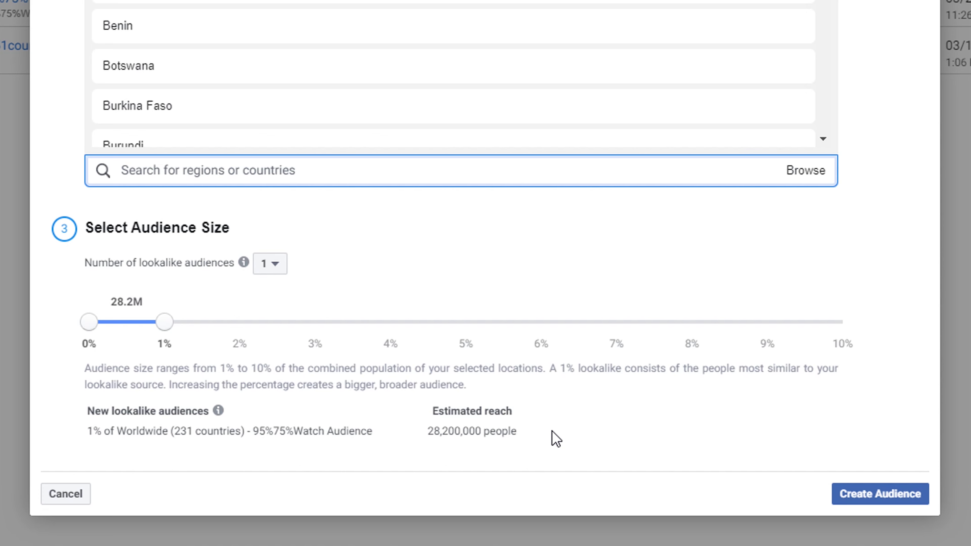
left_click_drag(430, 431, 515, 430)
left_click(611, 429)
- Try audience sizes of 5%, 8% and 3% to compare their estimated reach, and return the size to 1%
left_click_drag(168, 323, 465, 329)
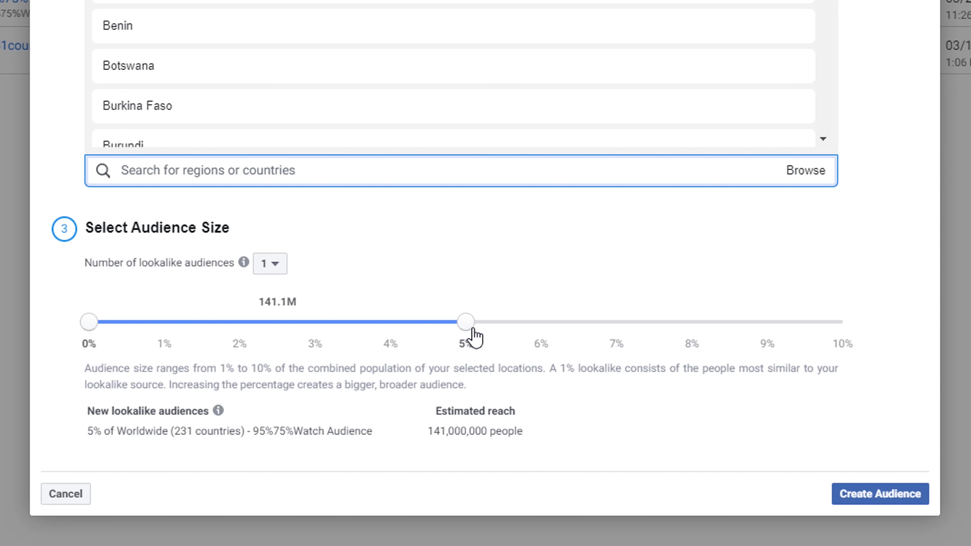
left_click_drag(465, 328, 715, 346)
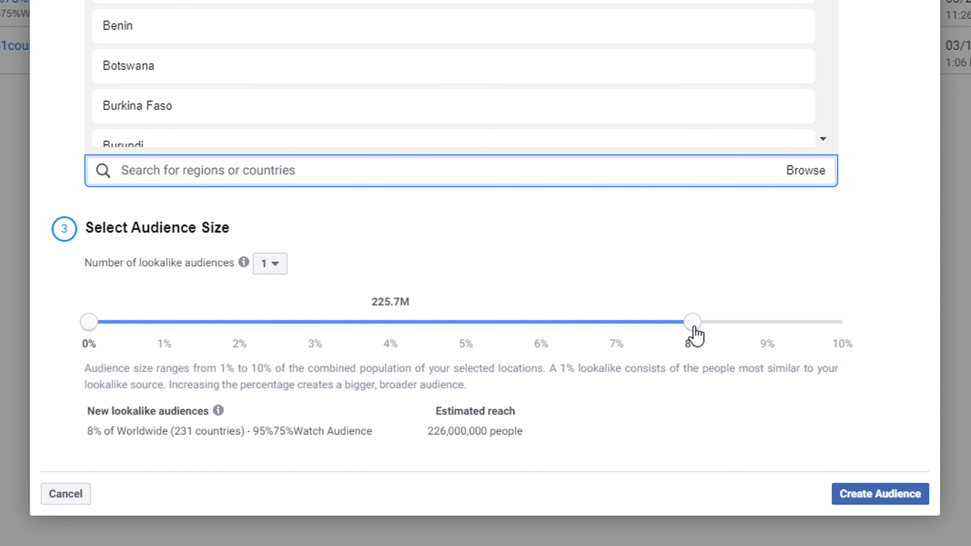
left_click_drag(693, 336, 321, 352)
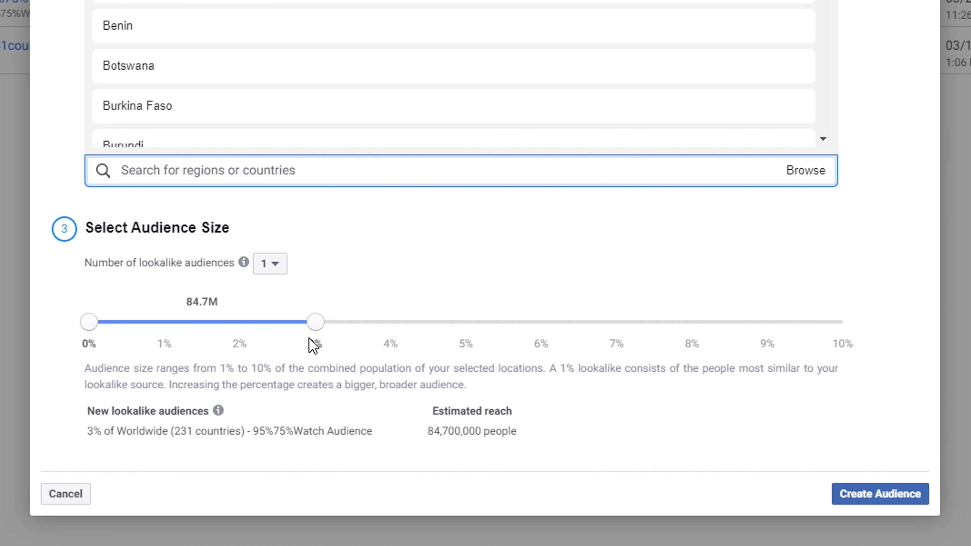
left_click_drag(315, 332, 152, 354)
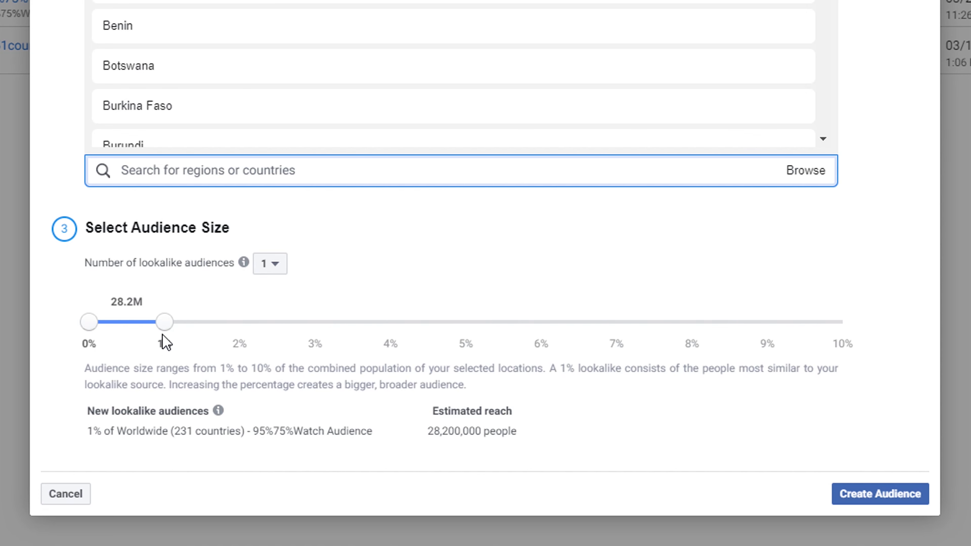
- Try to create the 1% worldwide lookalike audience from 95%75%Watch Audience
scroll(523, 414, "up", 1)
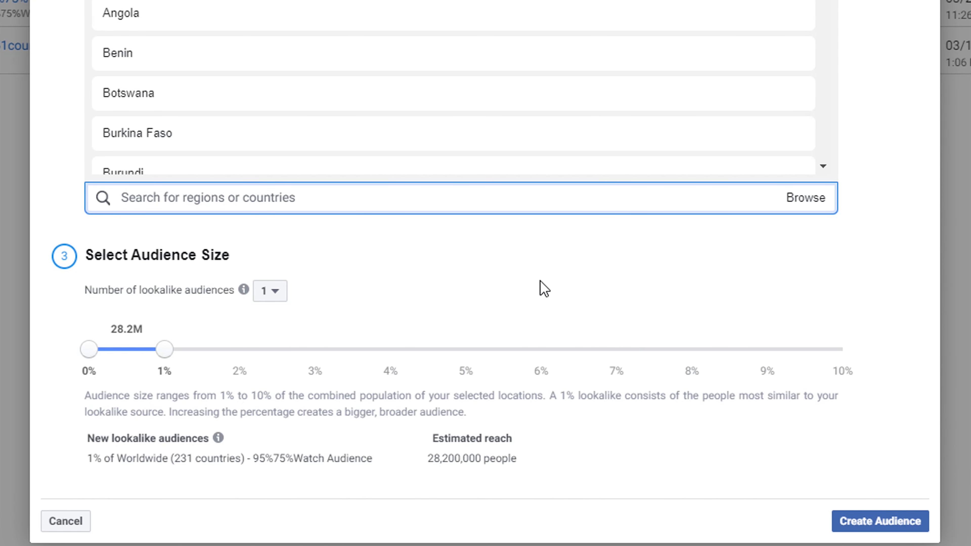
scroll(541, 290, "down", 1)
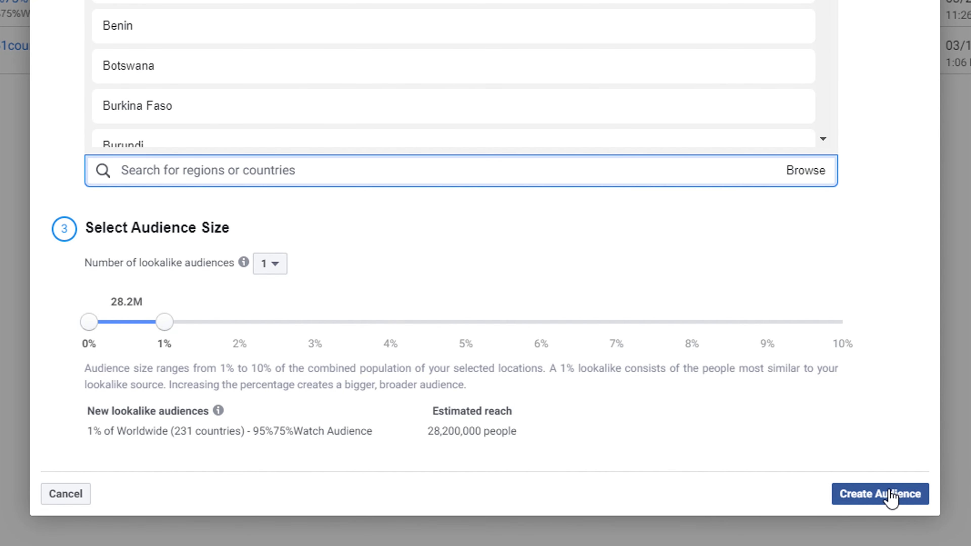
left_click_drag(430, 433, 517, 433)
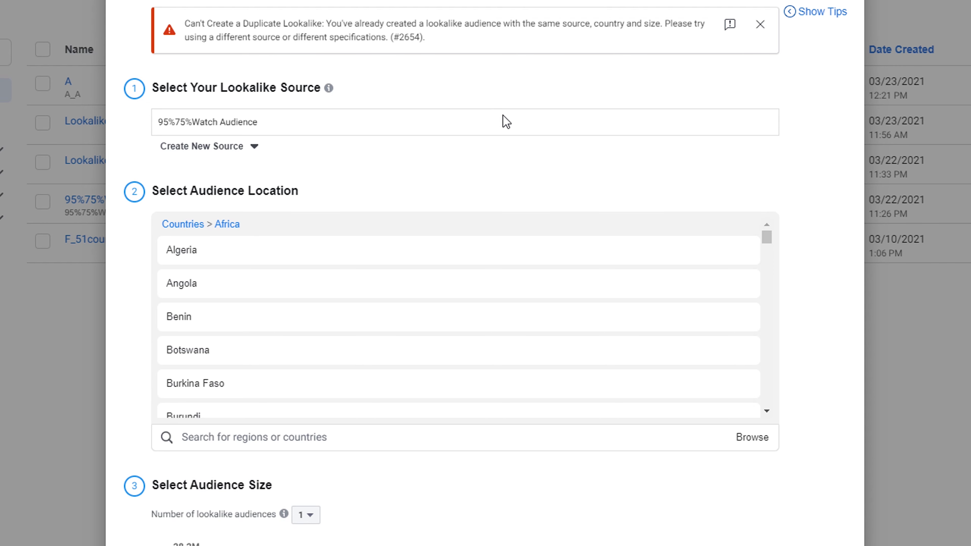
- Review the lookalike source, location and size settings, and close the lookalike setup without creating an audience
scroll(706, 527, "down", 2)
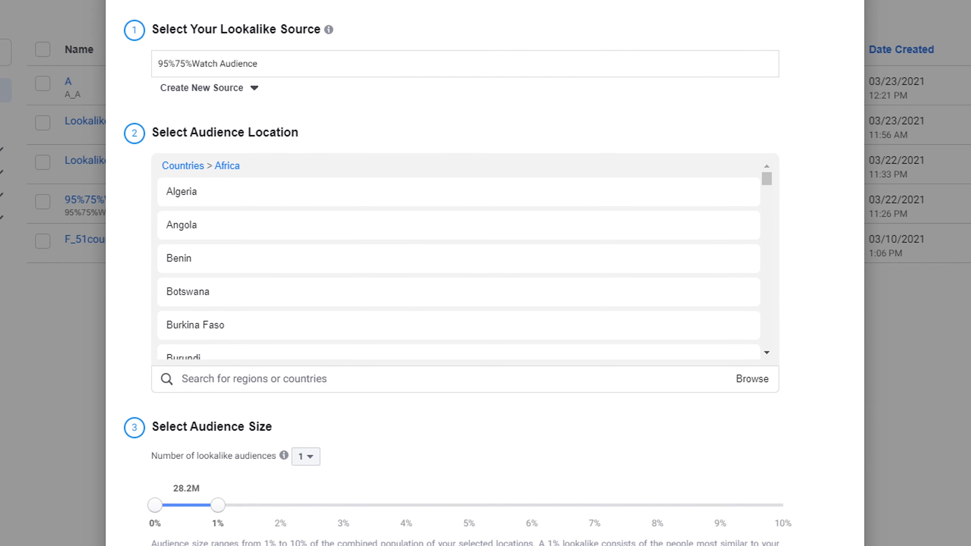
scroll(807, 512, "up", 2)
scroll(840, 452, "down", 3)
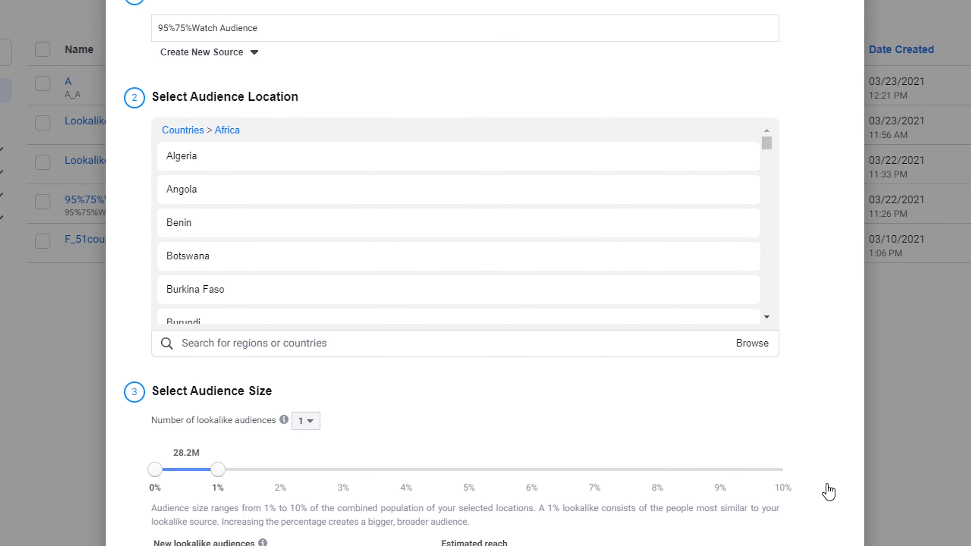
scroll(827, 490, "up", 3)
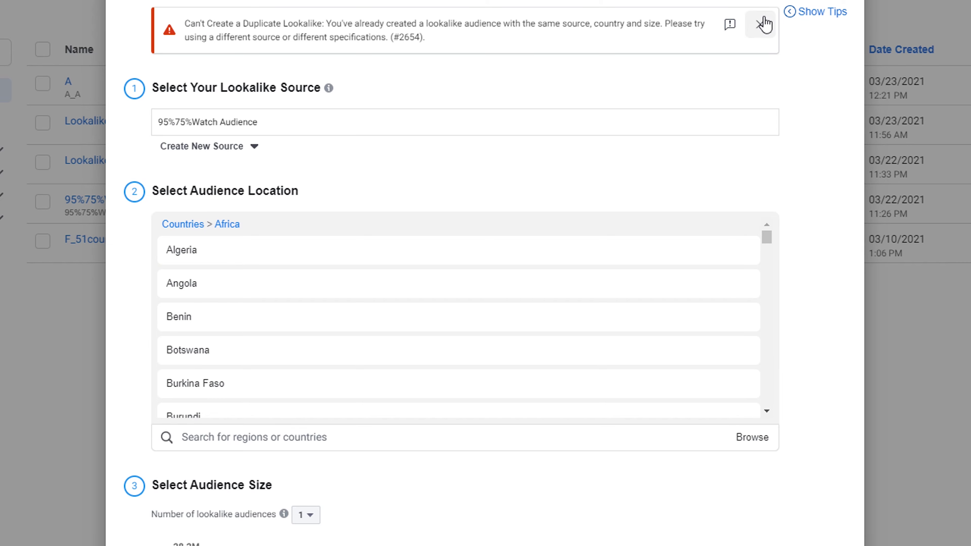
scroll(822, 419, "down", 1)
scroll(827, 458, "down", 2)
scroll(835, 267, "up", 3)
left_click(841, 1)
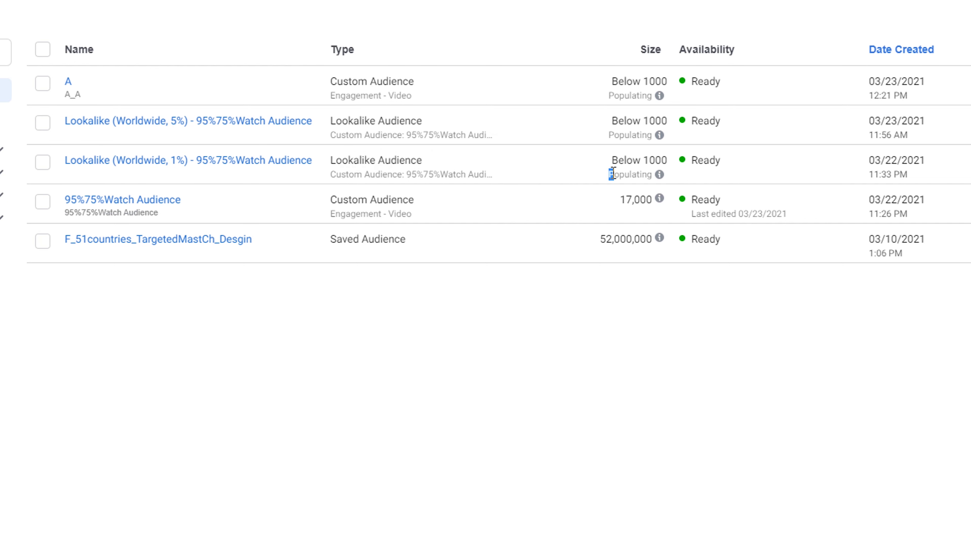
- Compare the size and populating status of the 1% worldwide lookalike with the 95%75%Watch Audience in the audience list
left_click_drag(626, 200, 646, 198)
left_click(726, 375)
left_click_drag(615, 160, 642, 170)
left_click(626, 174)
left_click(661, 361)
left_click_drag(623, 200, 643, 200)
left_click(686, 330)
- Go back to the campaigns in Ads Manager and create a new campaign with the Engagement objective and Post engagement type
mouse_move(15, 153)
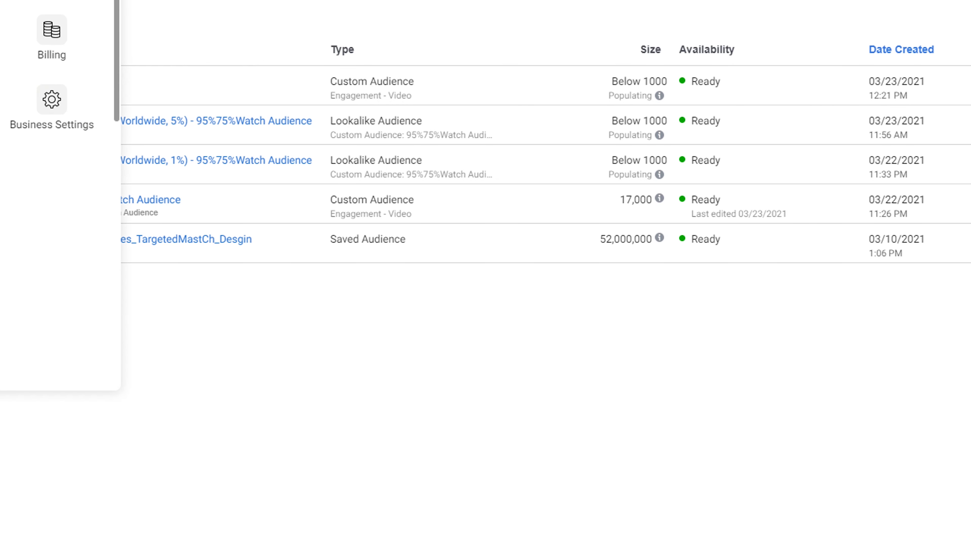
key("alt+Left")
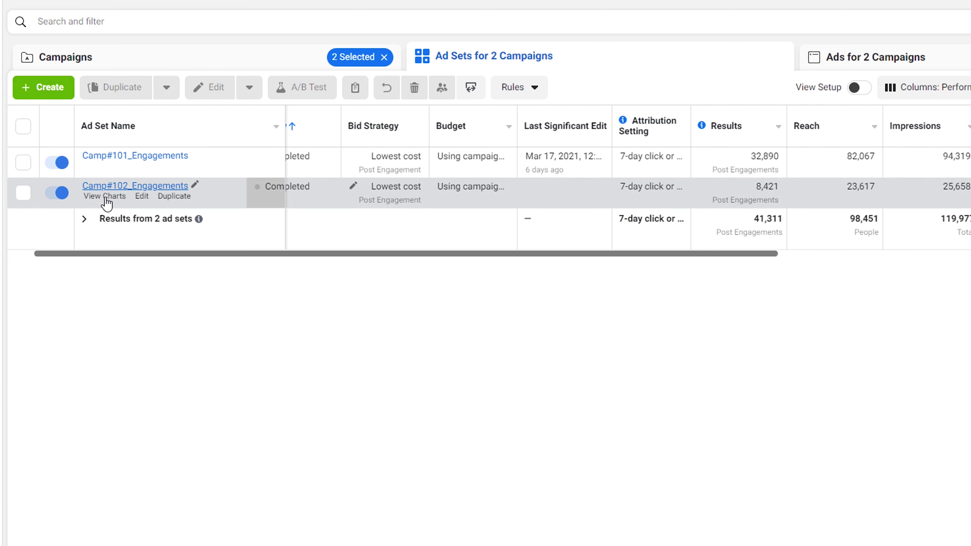
left_click(50, 88)
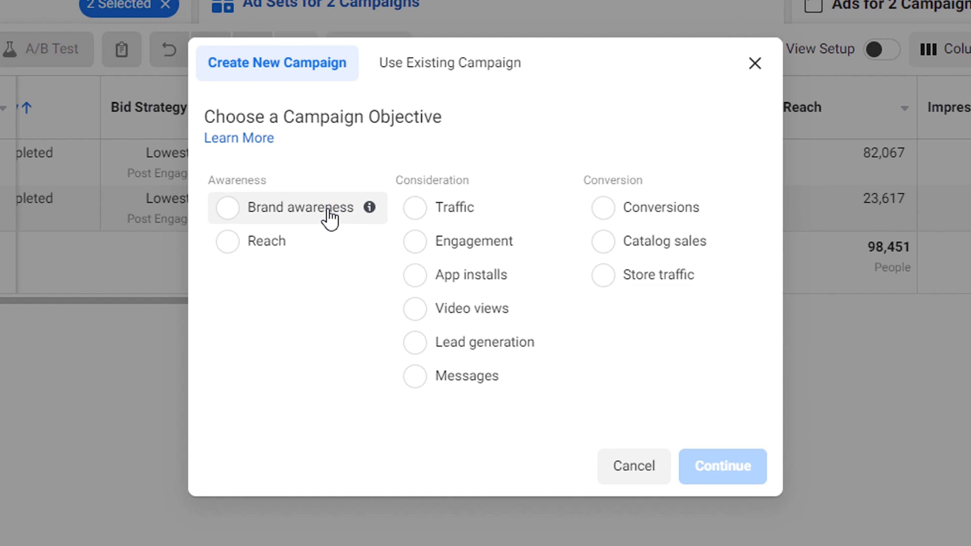
left_click(422, 245)
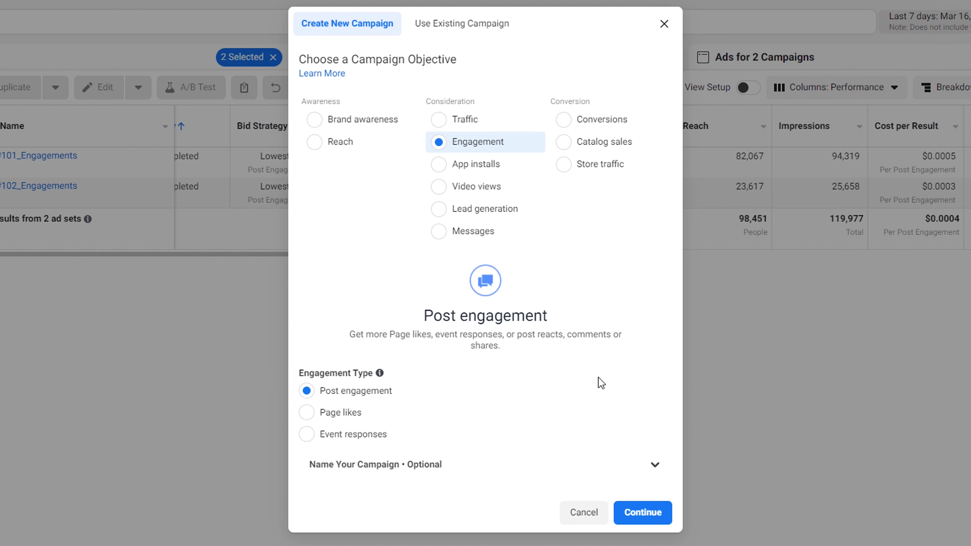
left_click(312, 417)
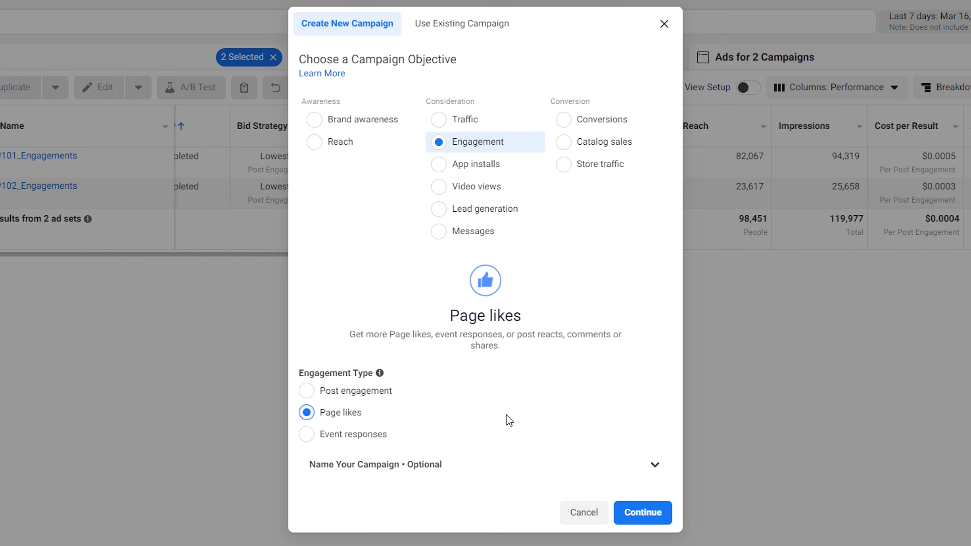
left_click(307, 392)
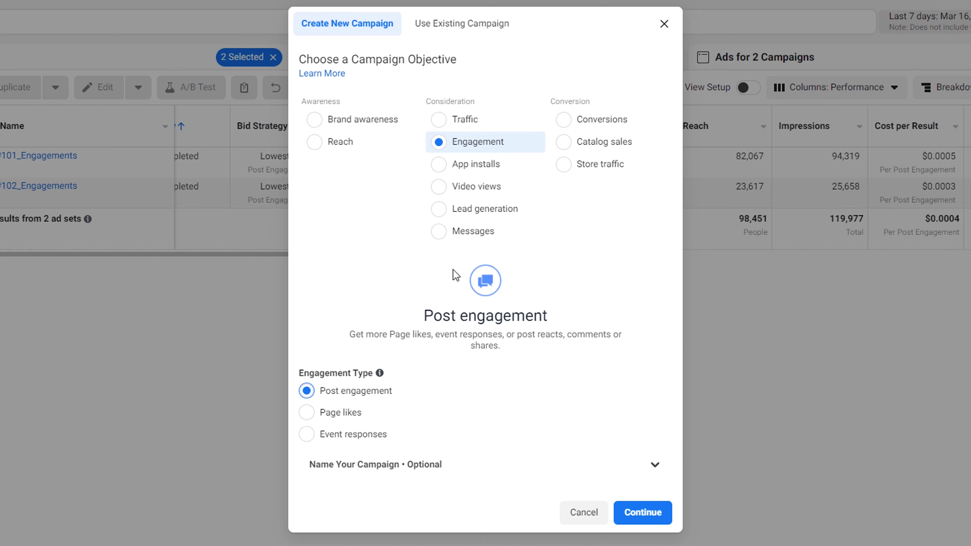
left_click(650, 521)
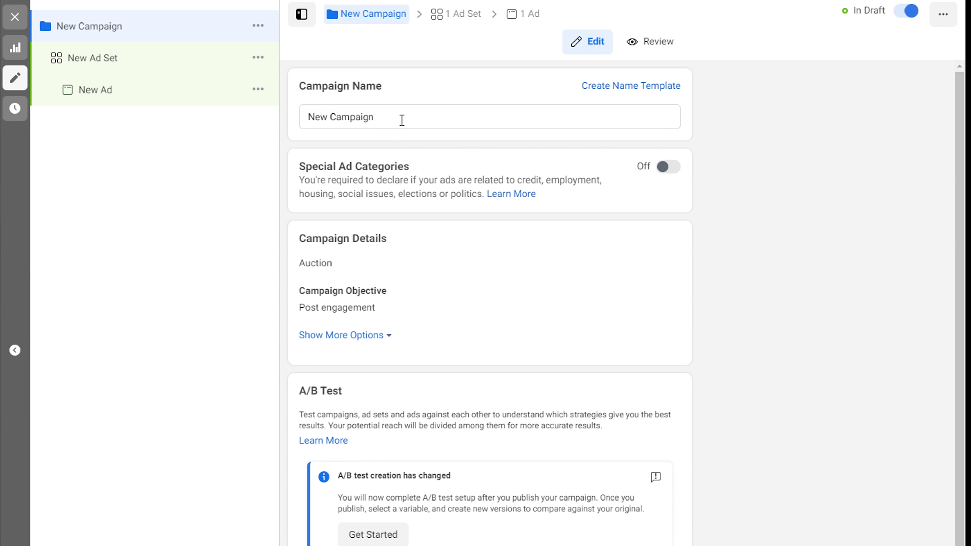
- Name the new campaign Camp_A
left_click(402, 120)
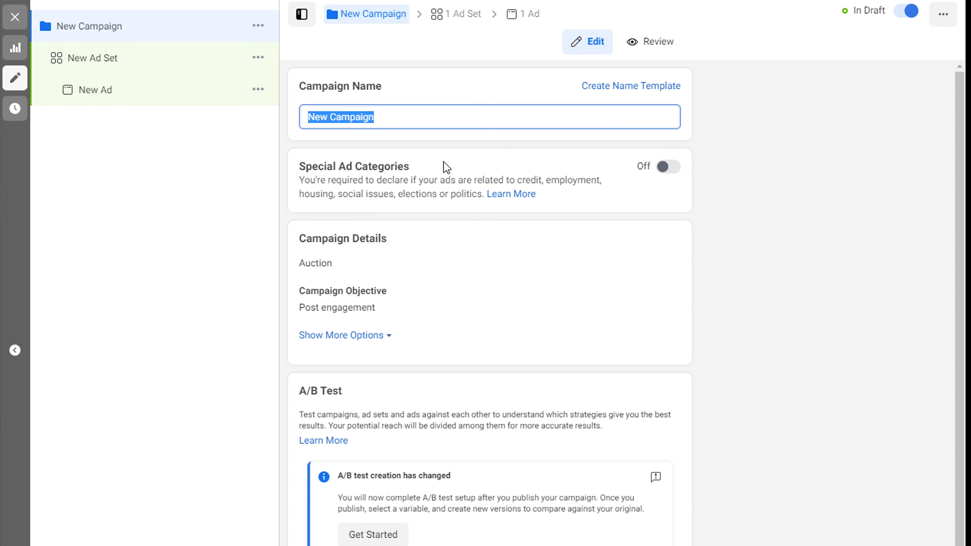
key("BackSpace")
type("Ca")
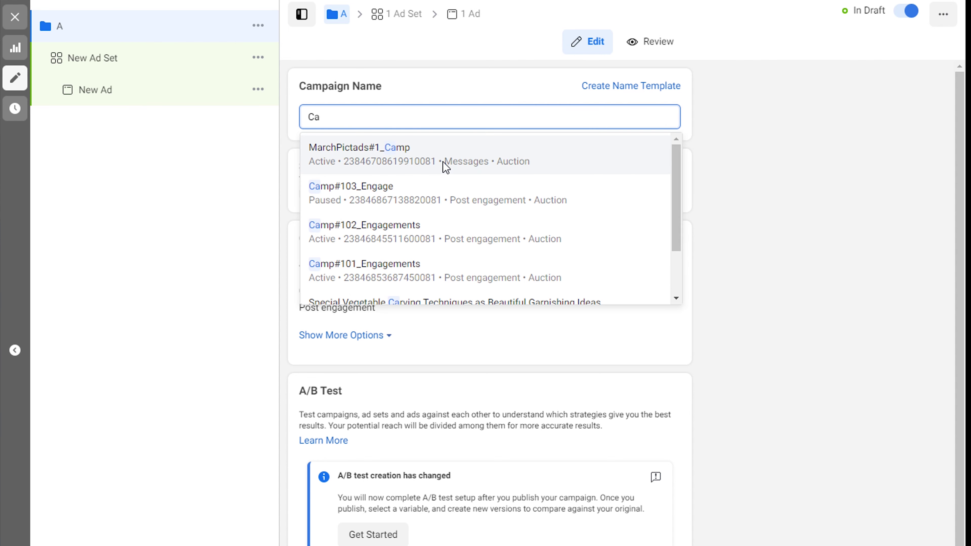
type("mp_a")
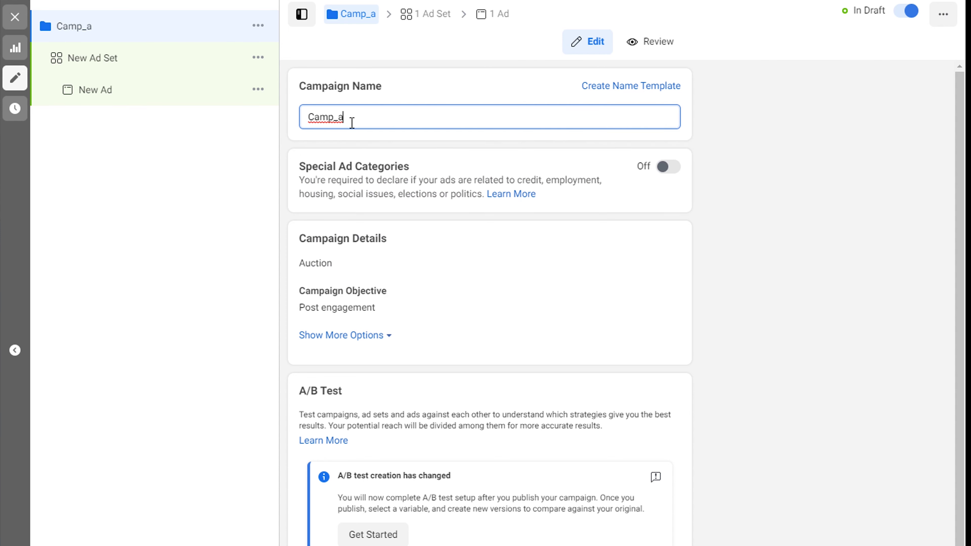
key("BackSpace")
double_click(352, 123)
- Rename the campaign's new ad set as Adset_A
left_click(96, 58)
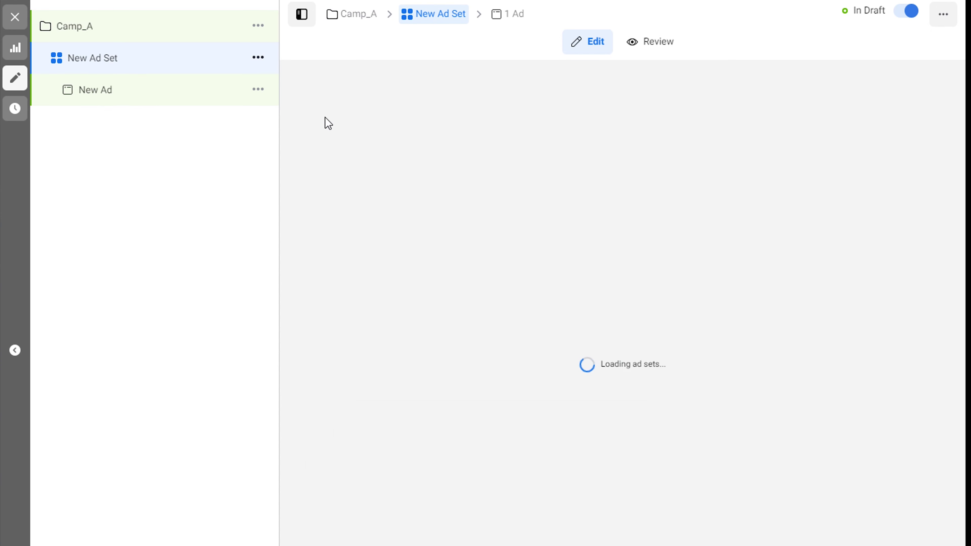
key("ctrl+a")
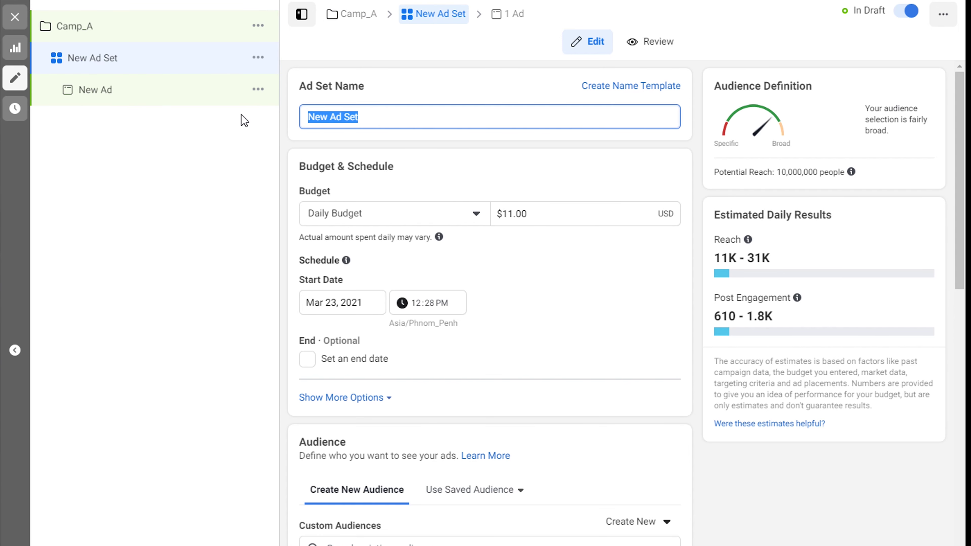
type("Adset")
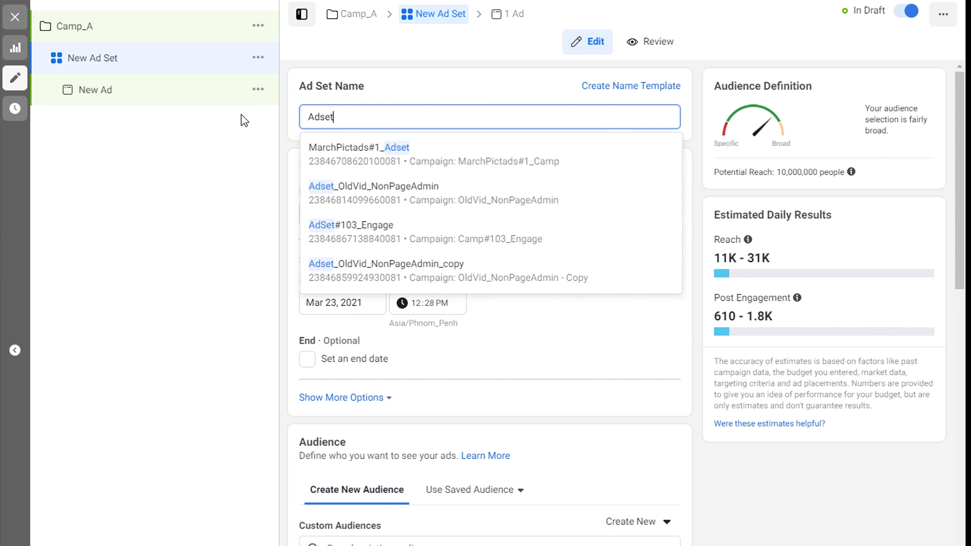
type("_A")
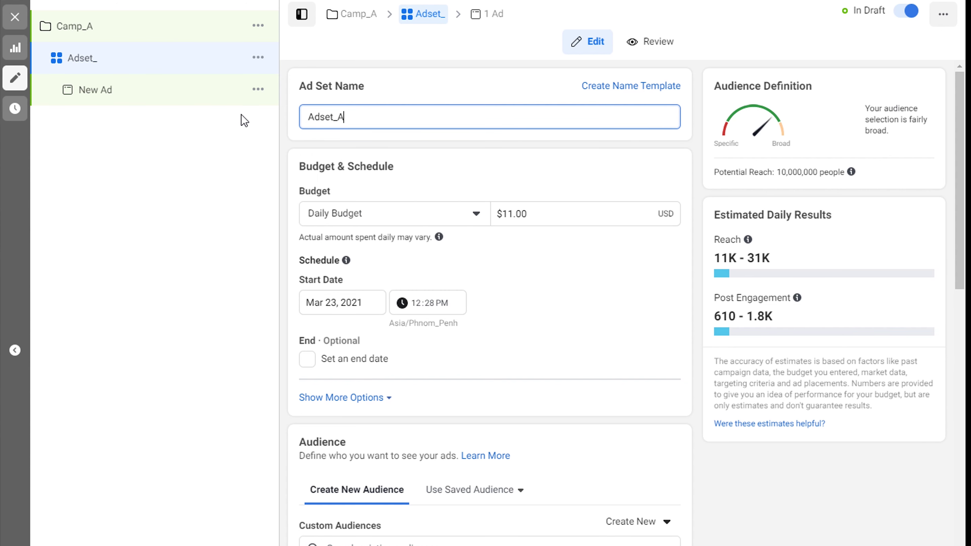
left_click(210, 152)
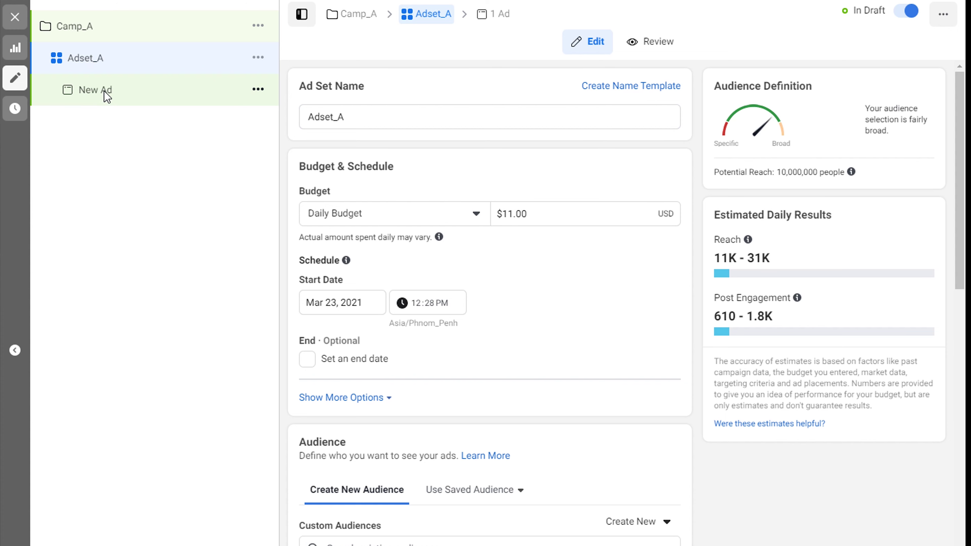
- Rename the new ad within the ad set as Ad_A
left_click(104, 91)
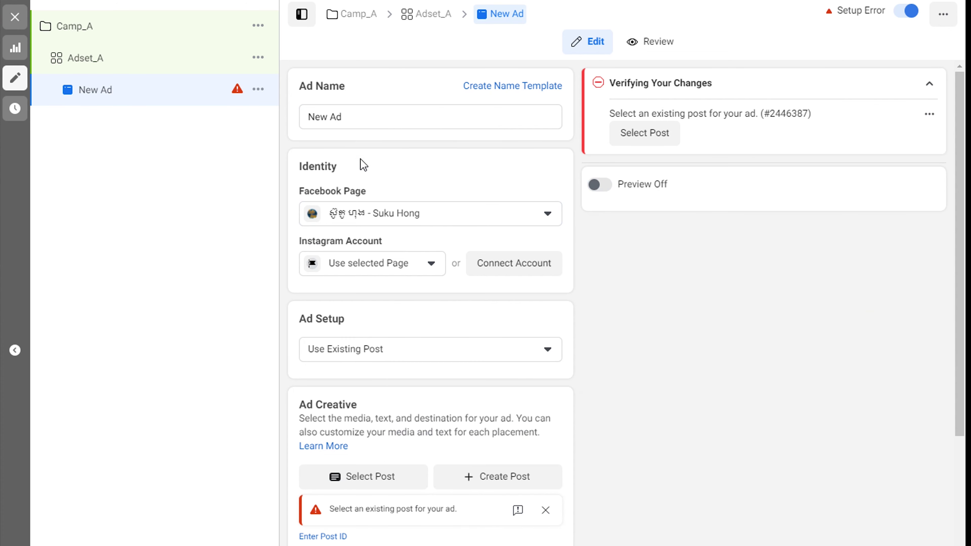
left_click(364, 126)
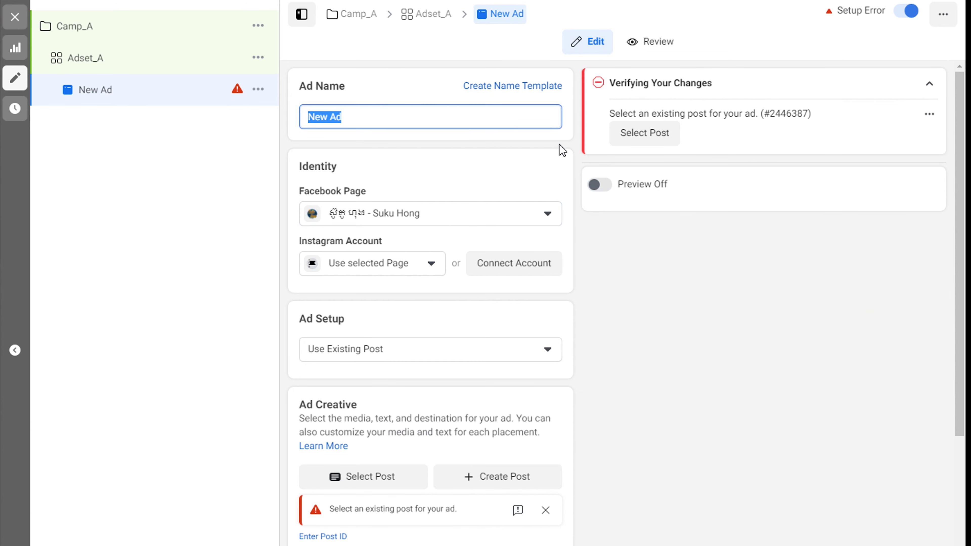
type("Ad_A")
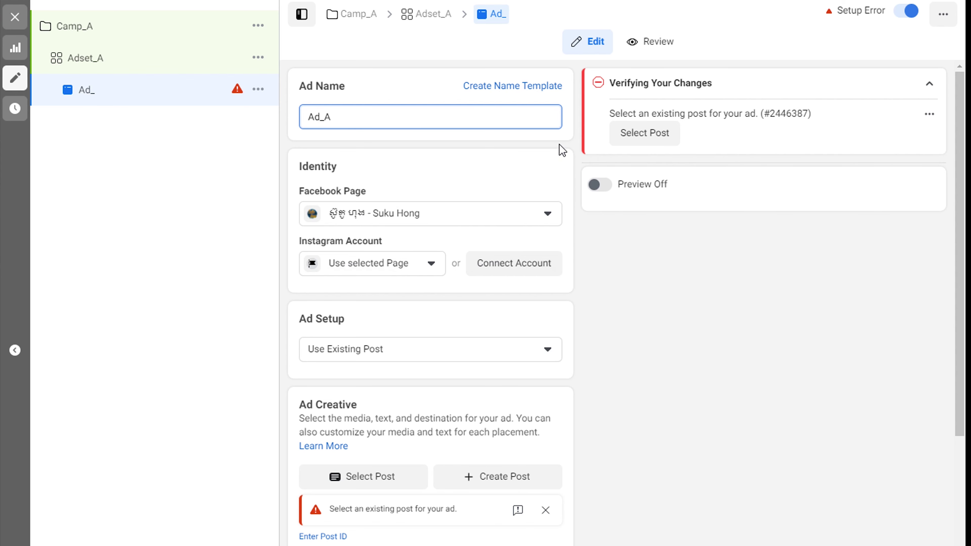
left_click(795, 373)
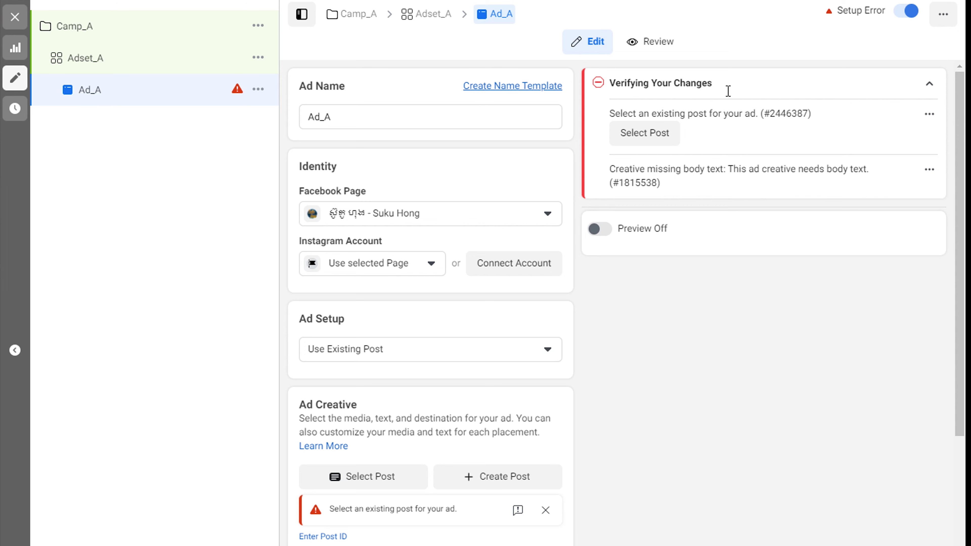
- Turn on Campaign Budget Optimization for Camp_A with a daily budget of $11.00
left_click(86, 61)
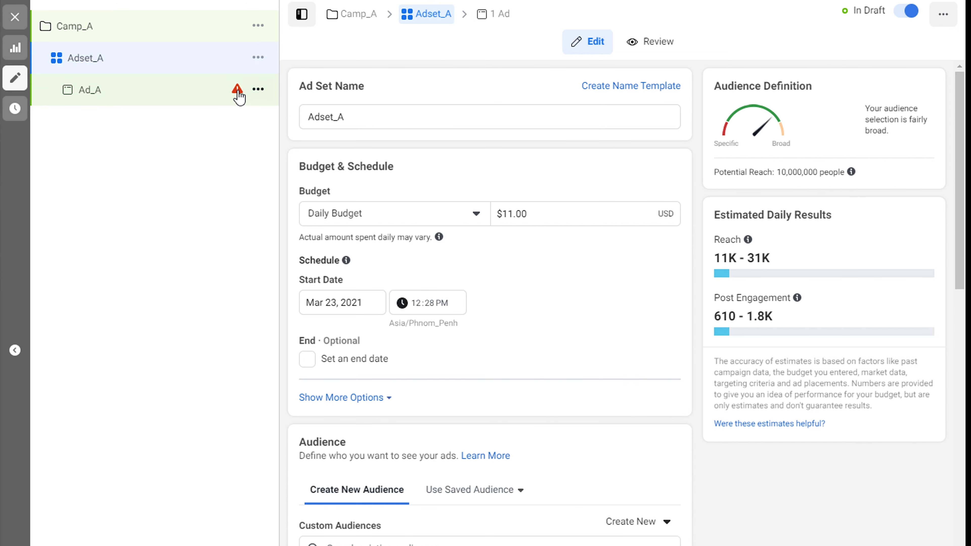
scroll(650, 469, "down", 1)
scroll(626, 455, "down", 2)
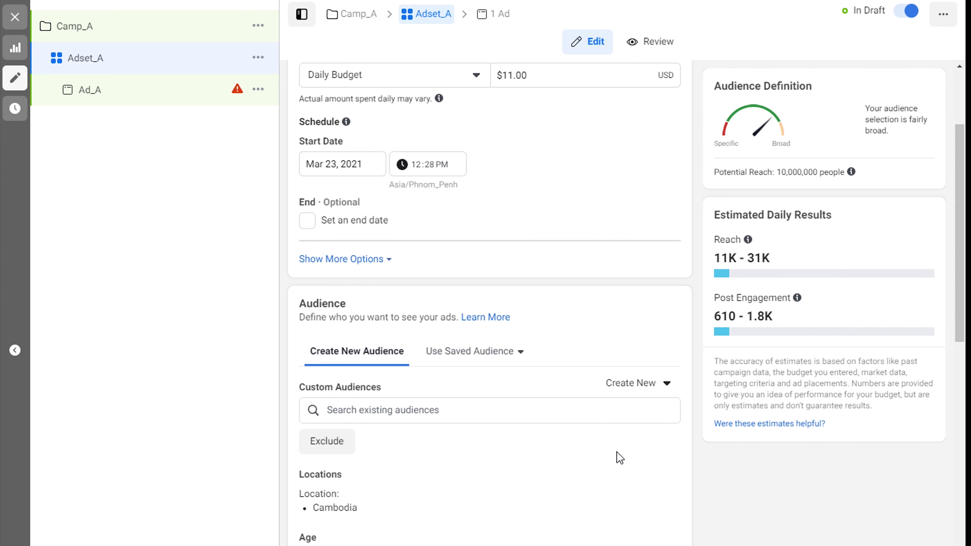
scroll(615, 439, "up", 3)
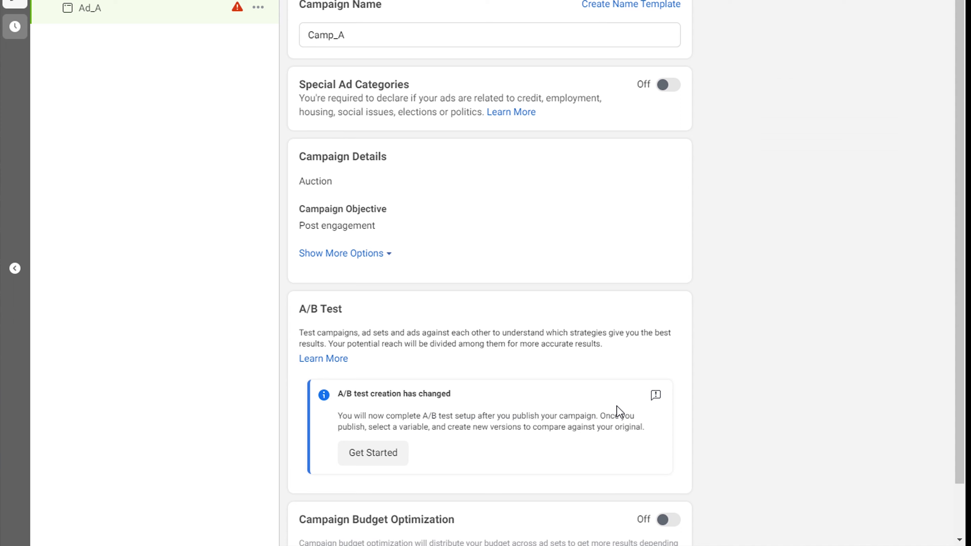
scroll(627, 409, "down", 1)
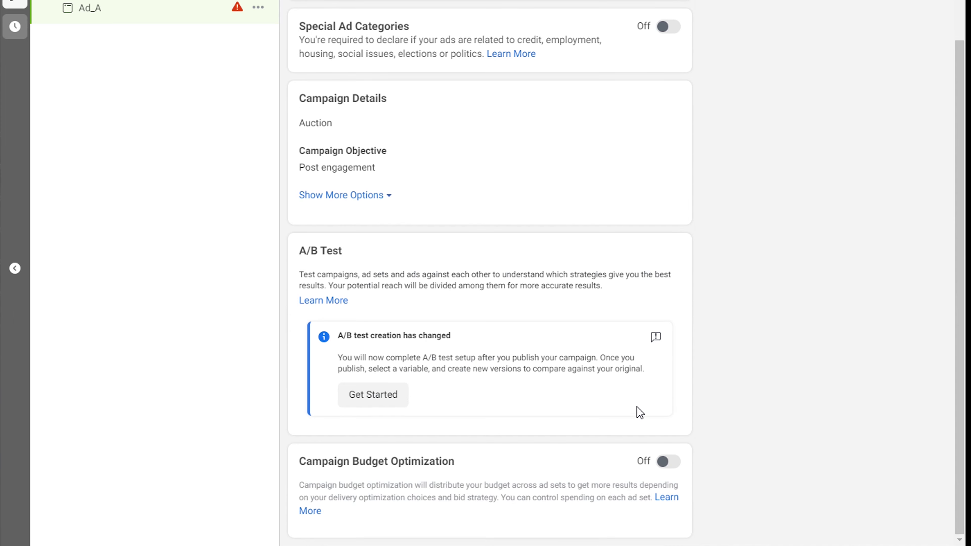
left_click(670, 463)
scroll(591, 436, "down", 3)
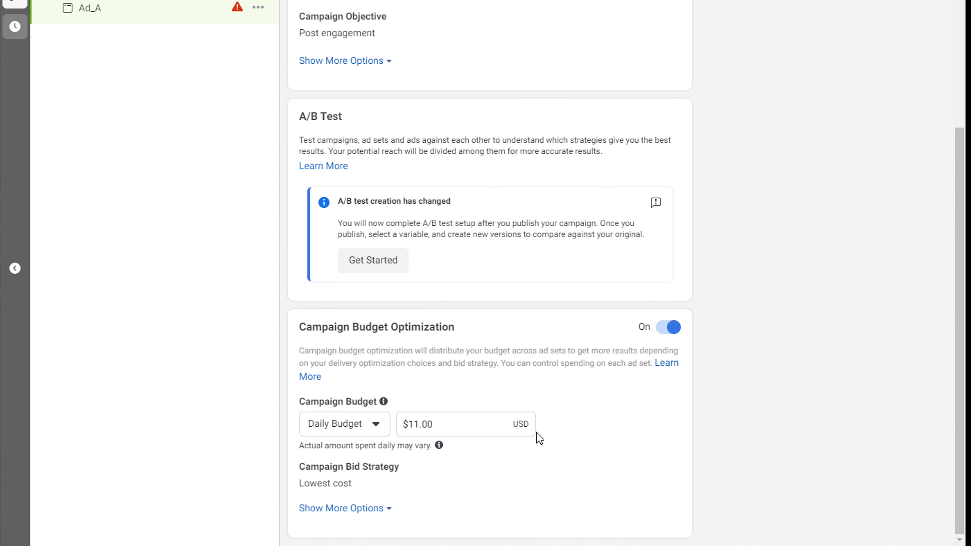
left_click_drag(450, 424, 407, 424)
left_click(728, 431)
- Add the Lookalike (Worldwide, 1%) - 95%75%Watch Audience to the custom audiences of Adset_A
scroll(730, 420, "up", 5)
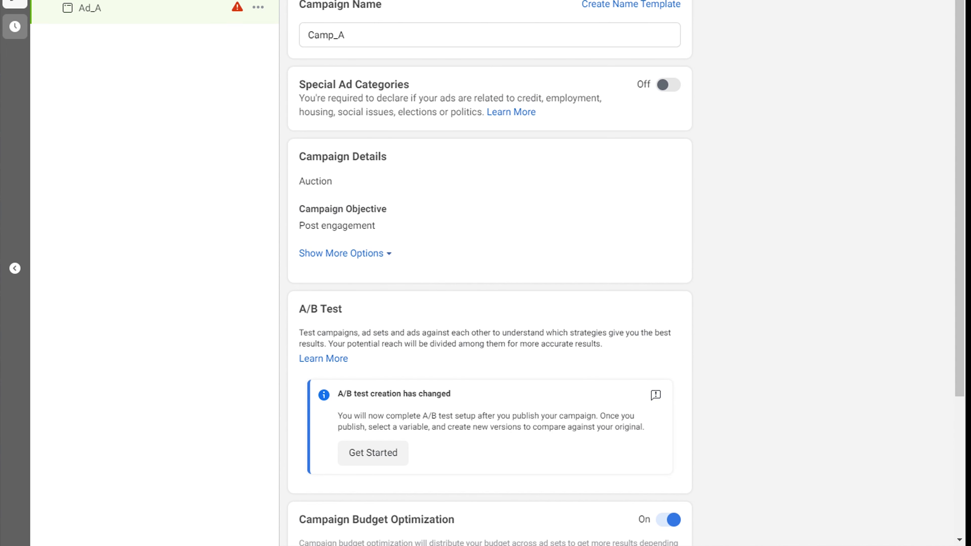
left_click(188, 5)
scroll(540, 517, "down", 5)
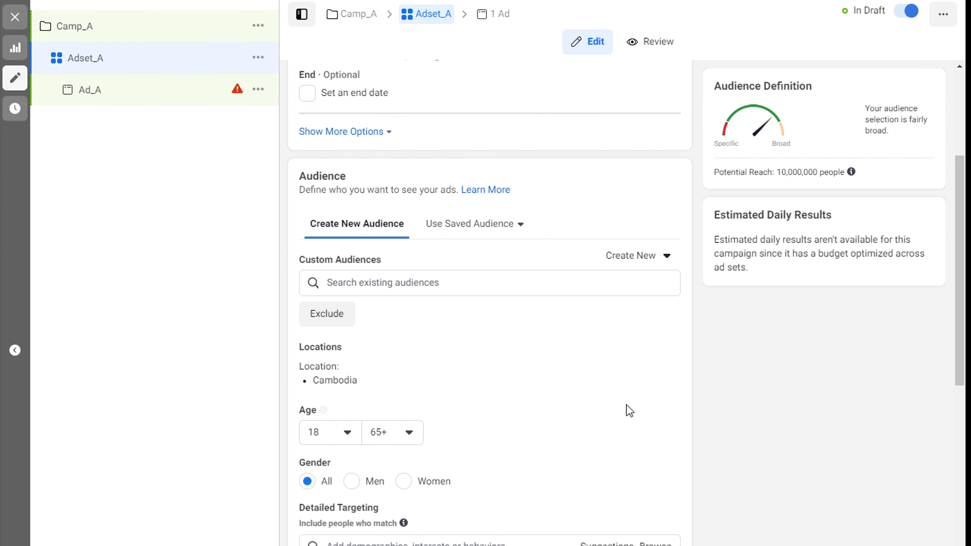
scroll(625, 411, "down", 2)
scroll(612, 408, "up", 6)
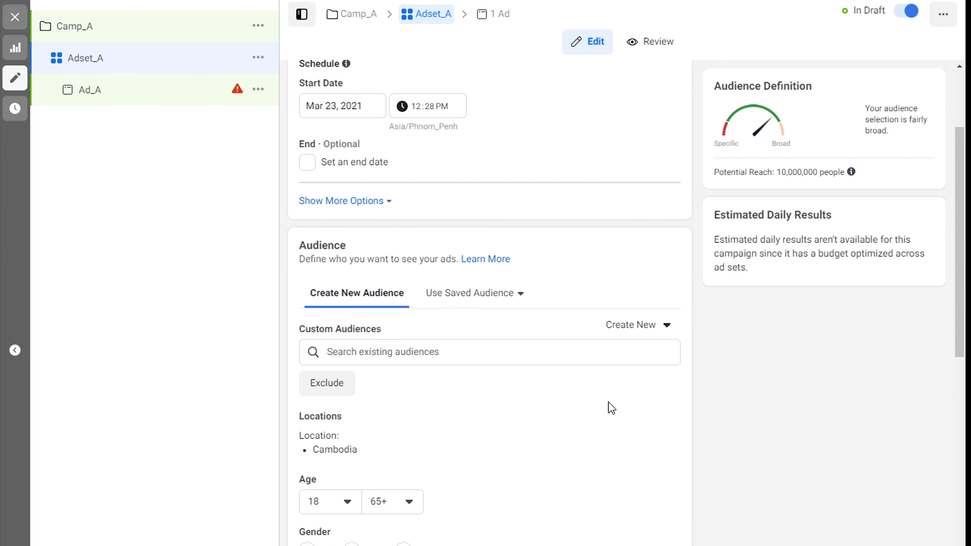
scroll(562, 390, "up", 2)
scroll(562, 360, "down", 3)
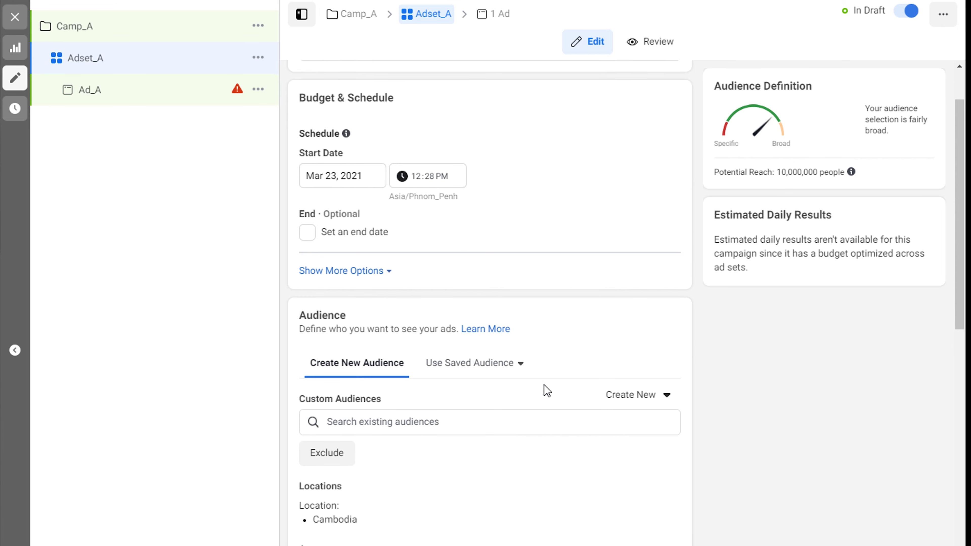
scroll(562, 472, "down", 2)
left_click(468, 285)
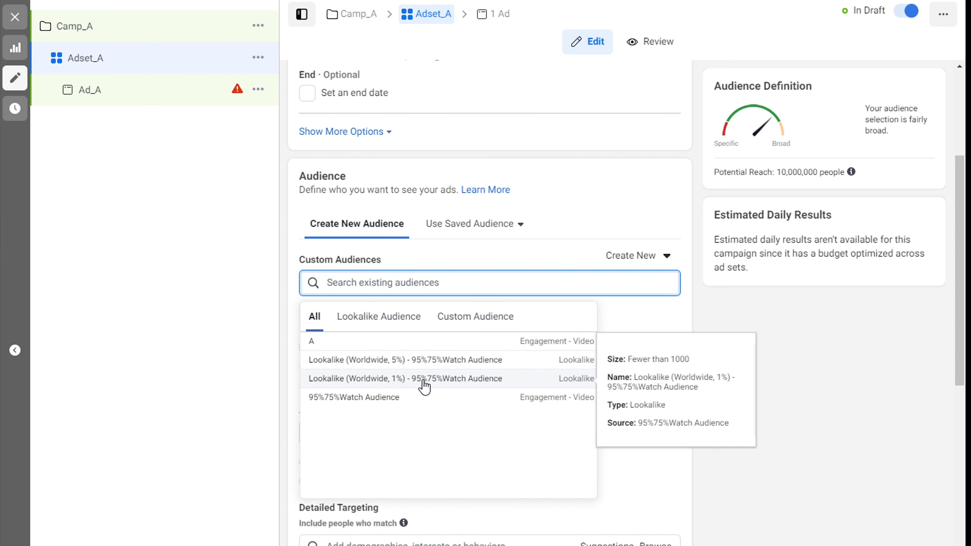
left_click(391, 387)
left_click(860, 398)
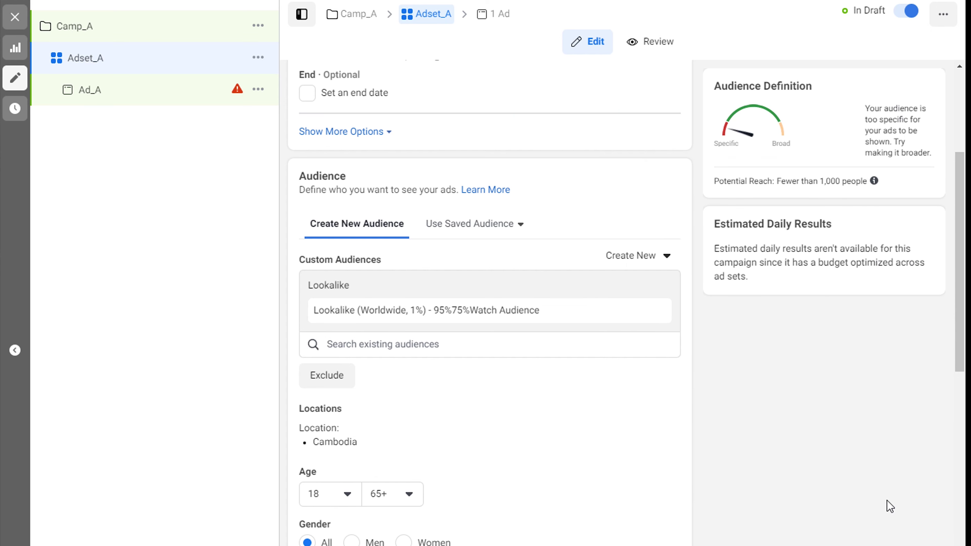
- Remove Cambodia from the targeted locations of Adset_A
scroll(774, 520, "down", 5)
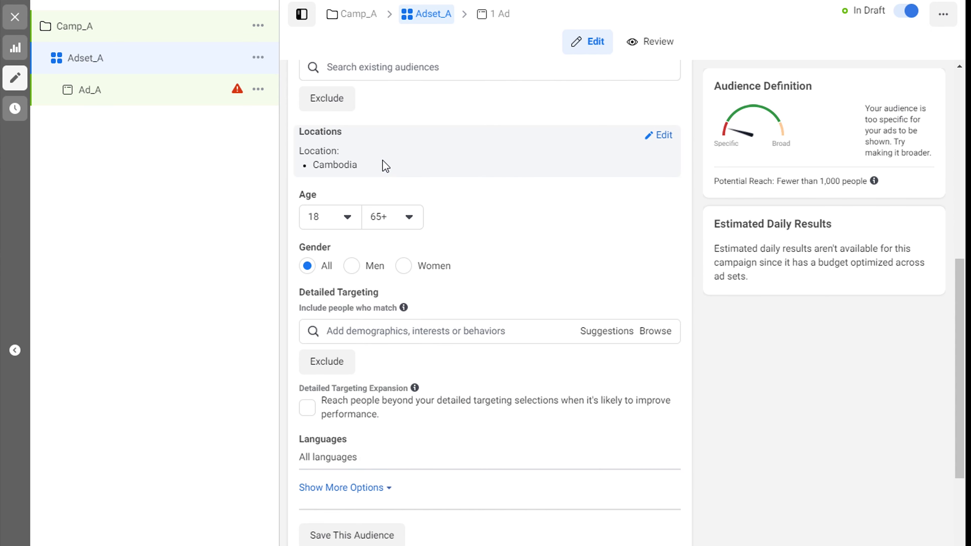
left_click(664, 137)
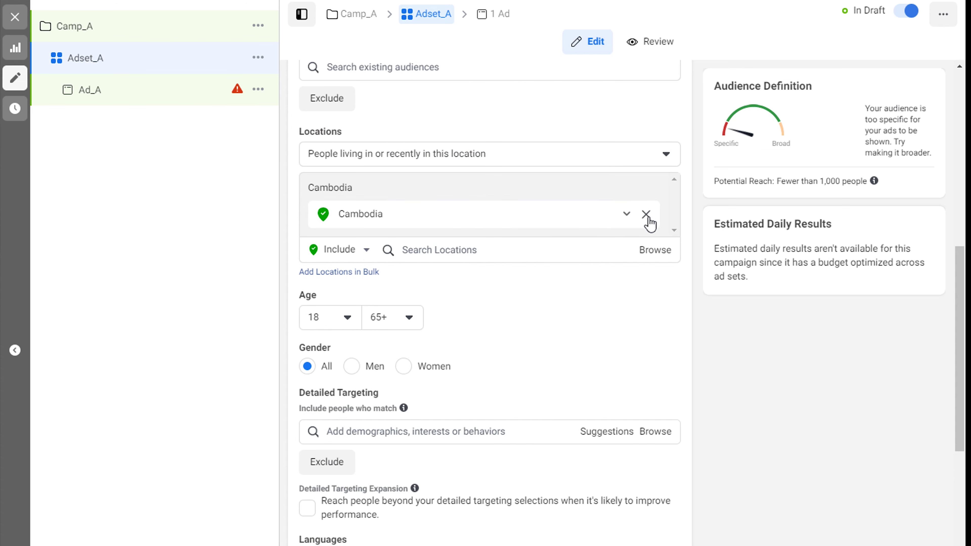
left_click(646, 214)
scroll(784, 493, "up", 3)
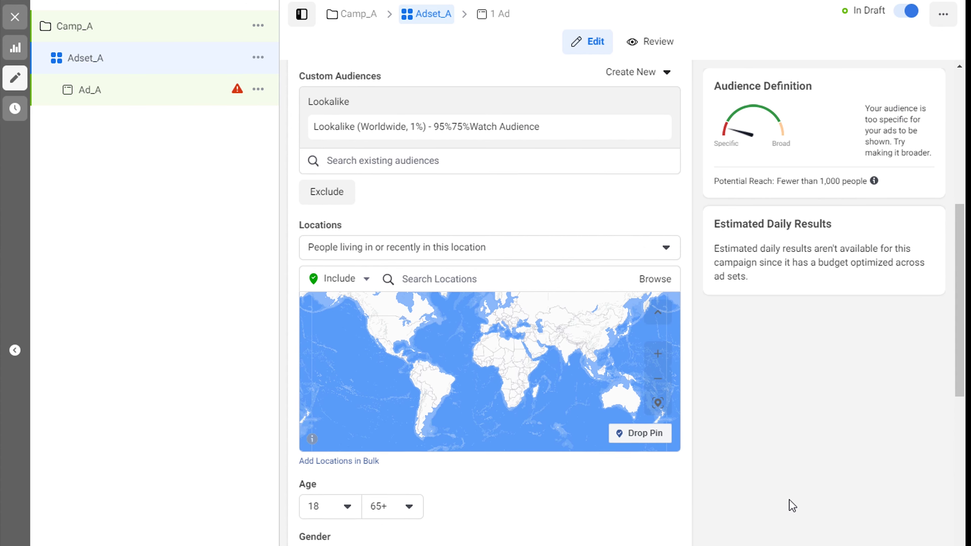
- Set the audience age range of Adset_A to 13 through 65+
scroll(791, 506, "up", 5)
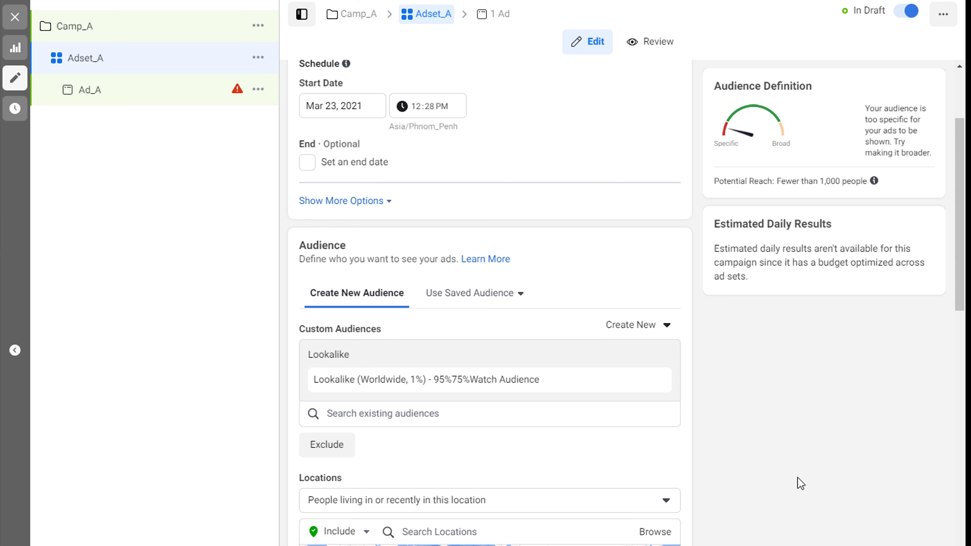
scroll(797, 477, "down", 15)
scroll(789, 484, "up", 15)
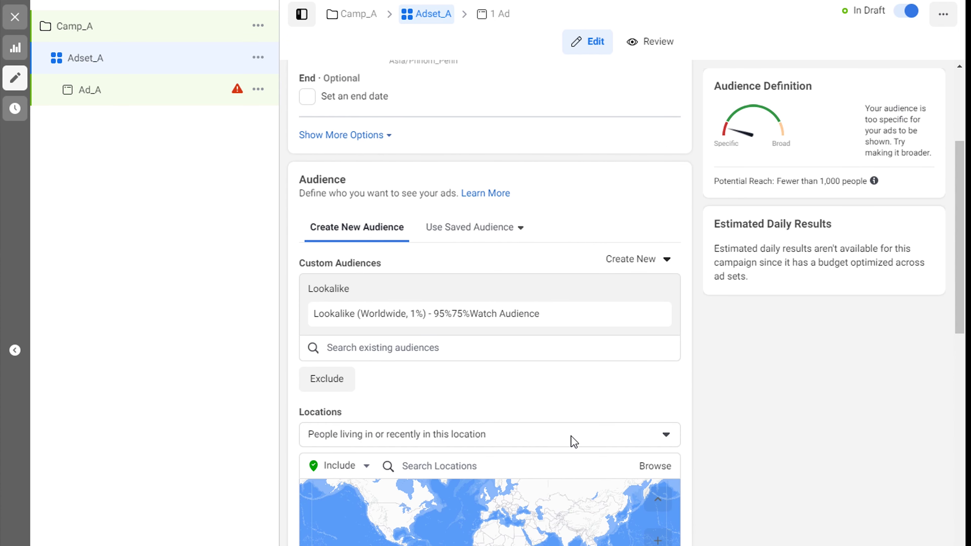
scroll(810, 440, "down", 7)
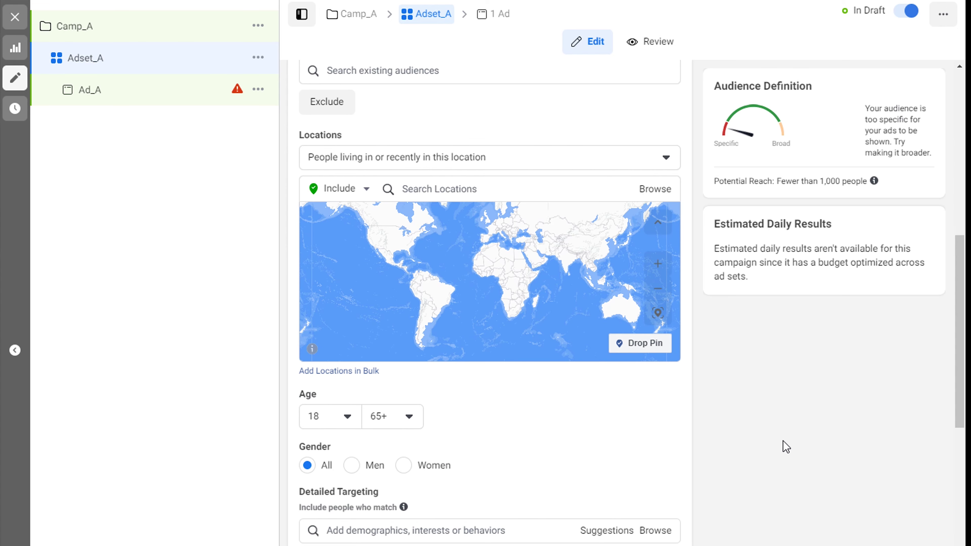
scroll(783, 442, "down", 1)
left_click(343, 277)
left_click(324, 331)
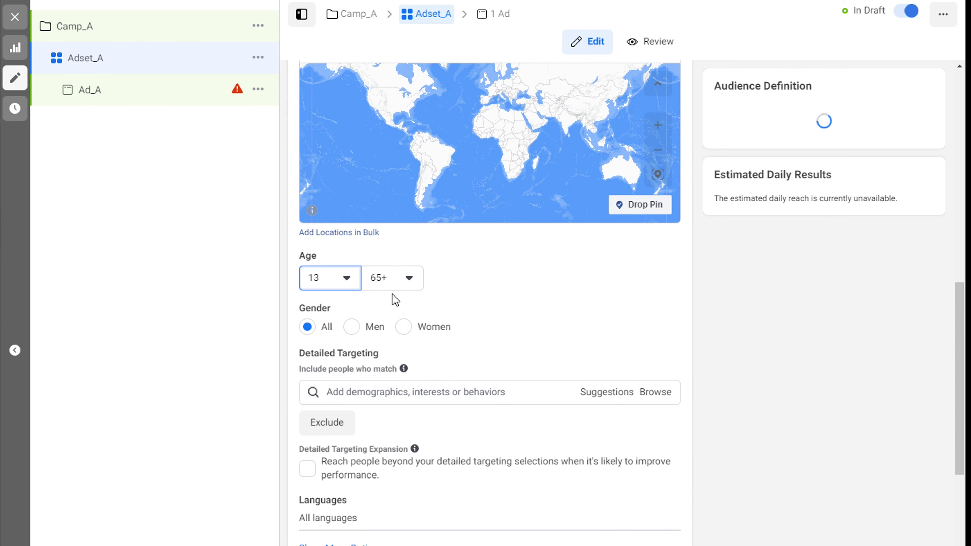
left_click(401, 288)
left_click(809, 467)
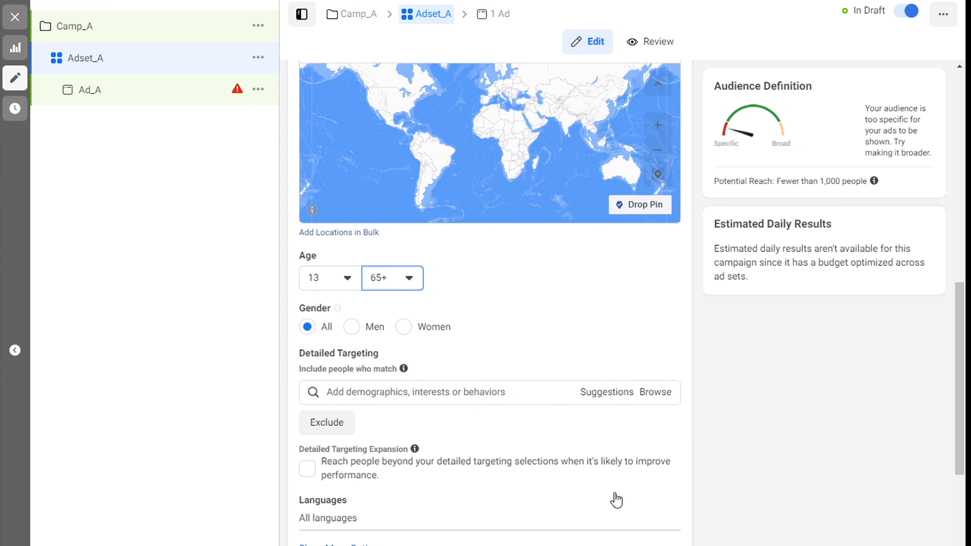
- Switch Adset_A to Manual Placements and exclude the Instagram and Audience Network platforms
scroll(875, 471, "down", 3)
scroll(848, 469, "down", 3)
scroll(771, 454, "up", 2)
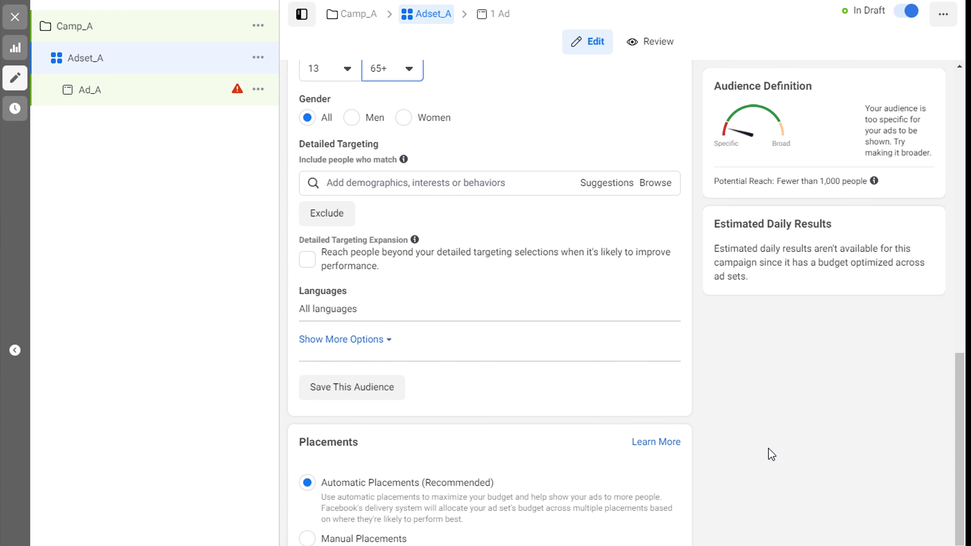
scroll(763, 445, "down", 5)
left_click(326, 375)
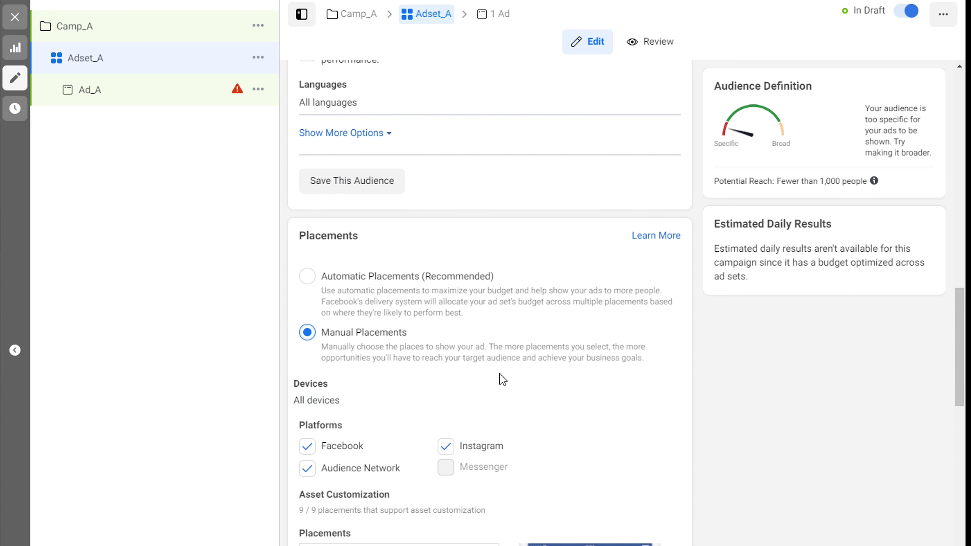
scroll(679, 448, "down", 2)
left_click(445, 376)
left_click(324, 406)
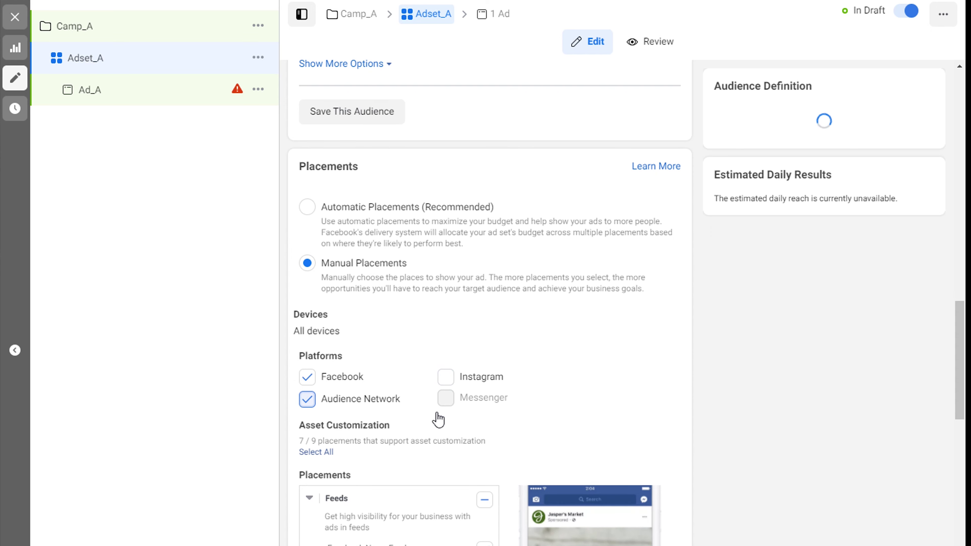
- Exclude the Facebook Marketplace, In-Stream and In-Article placements from Adset_A
scroll(786, 470, "down", 7)
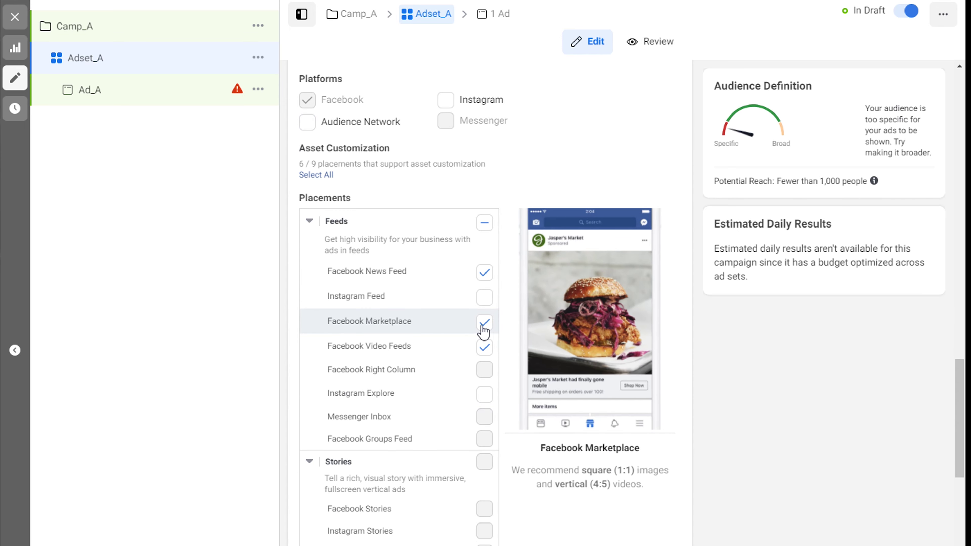
left_click(484, 323)
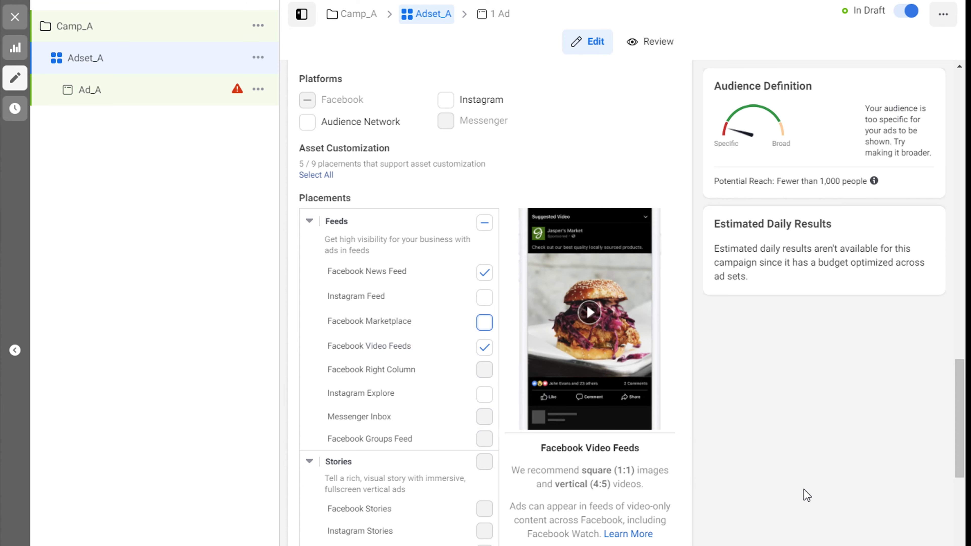
scroll(753, 518, "down", 5)
left_click(484, 370)
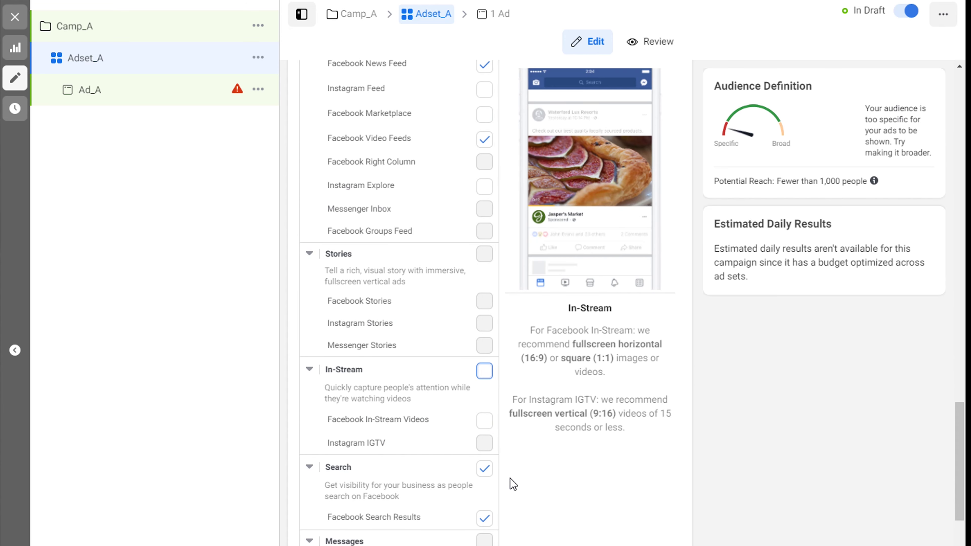
scroll(510, 459, "down", 5)
left_click(484, 407)
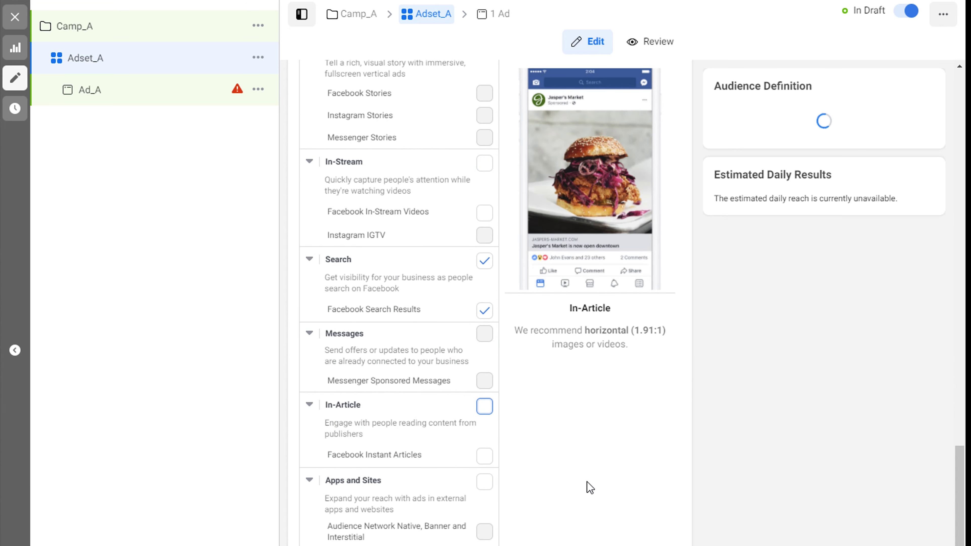
- Close the Adset_A editor without publishing the draft items
scroll(596, 477, "down", 2)
scroll(596, 482, "up", 5)
scroll(602, 511, "up", 20)
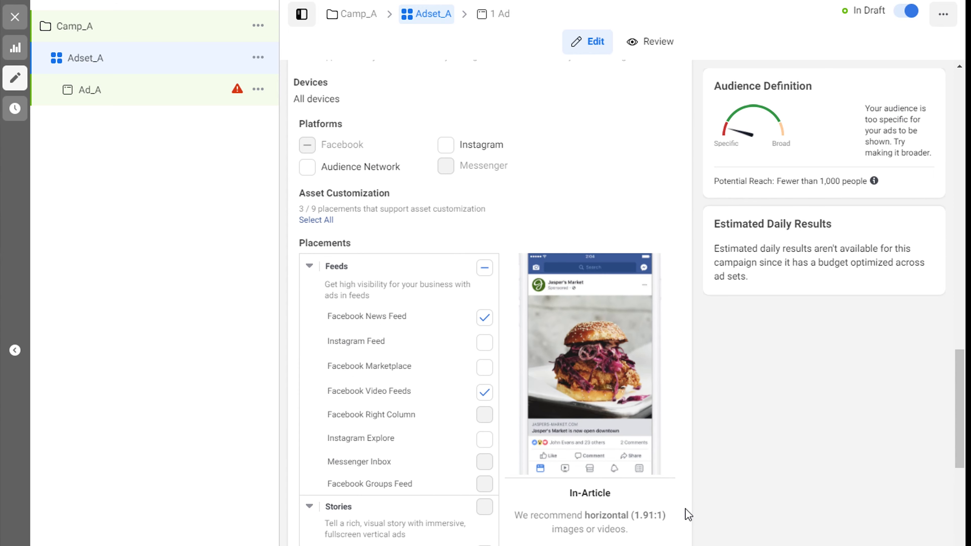
scroll(516, 441, "up", 4)
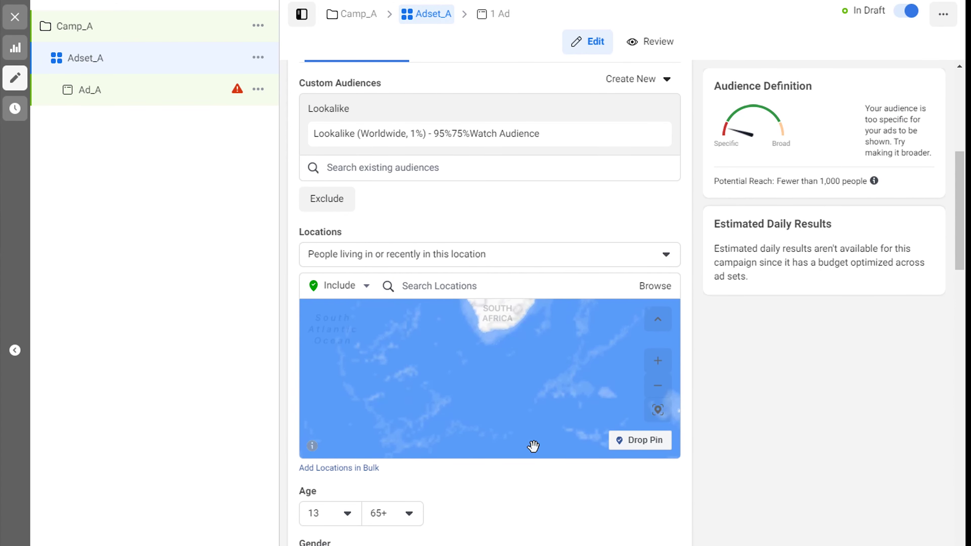
scroll(779, 478, "up", 10)
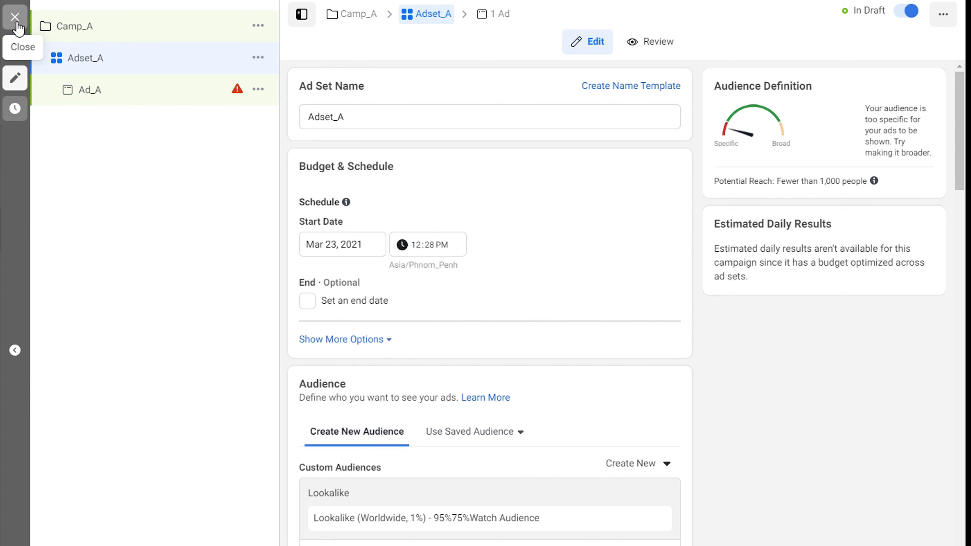
left_click(15, 17)
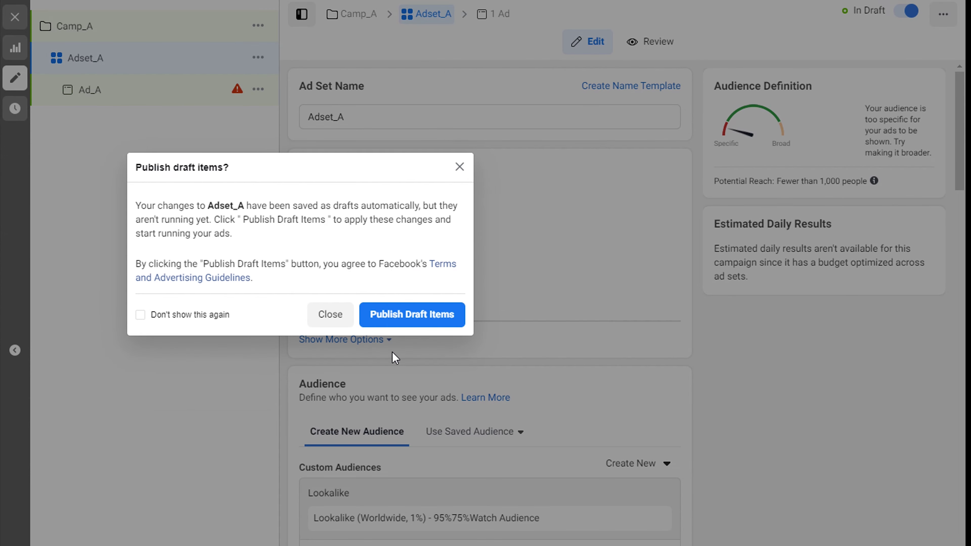
left_click(333, 320)
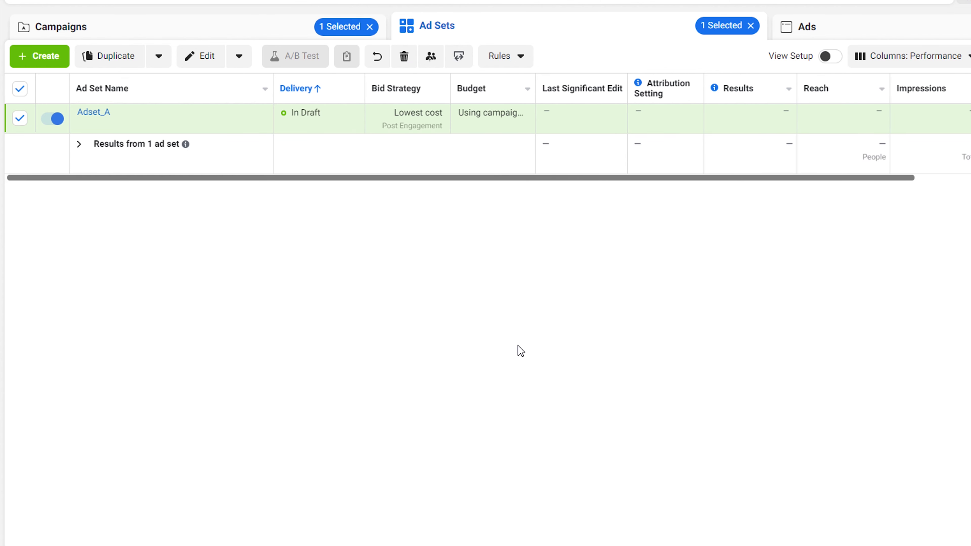